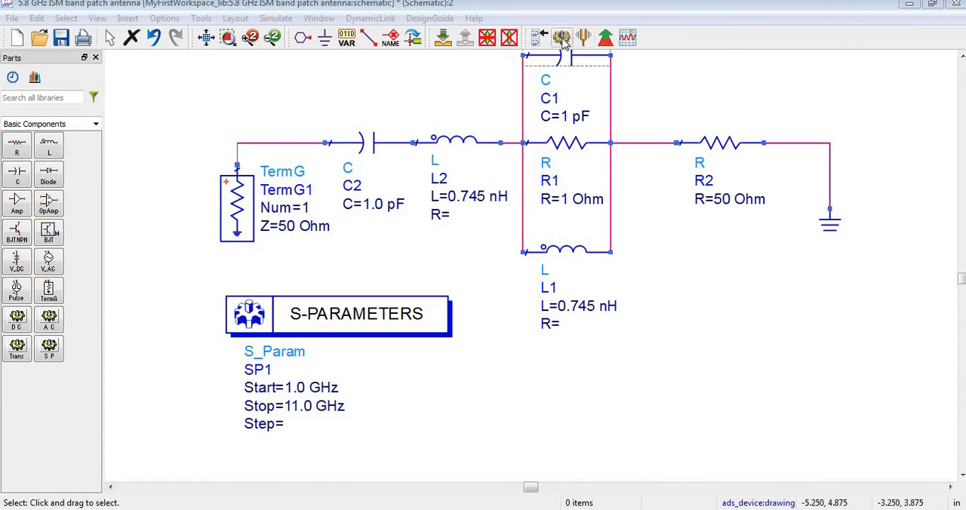
Simulate the schematic and inspect the minimum of the dB(S(1,1)) curve in the results plot
left_click(564, 43)
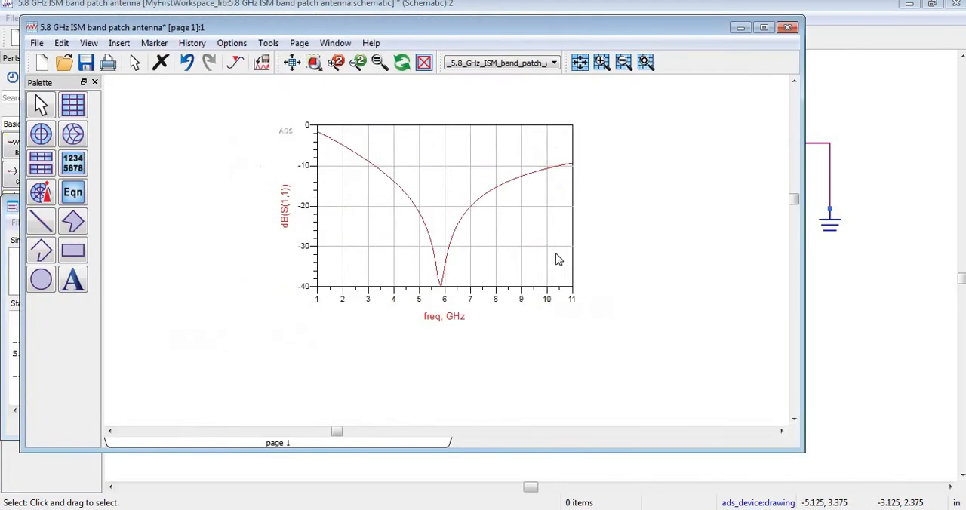
left_click(524, 272)
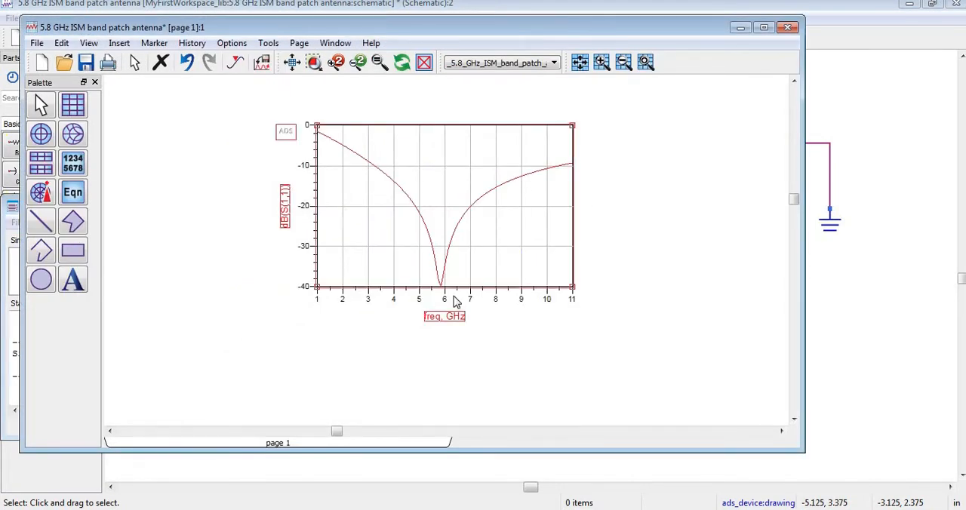
mouse_move(442, 293)
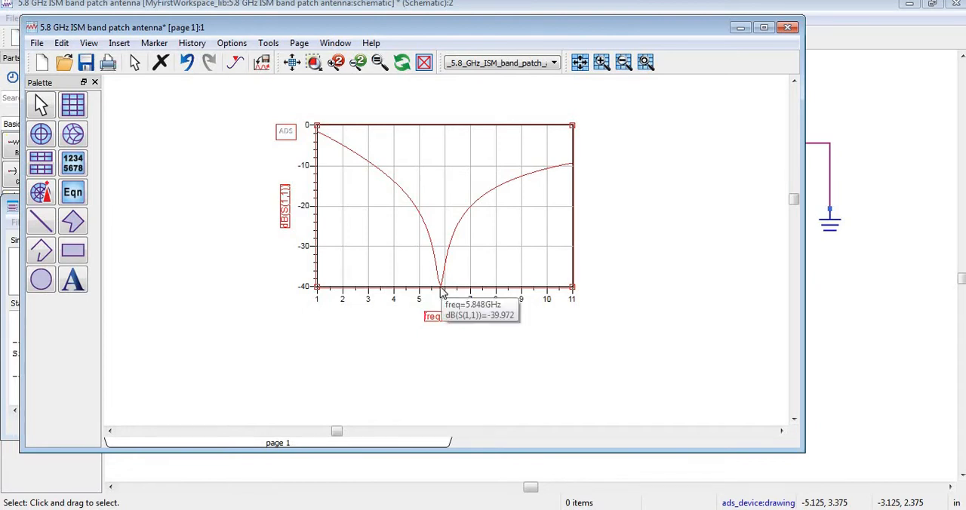
left_click(406, 341)
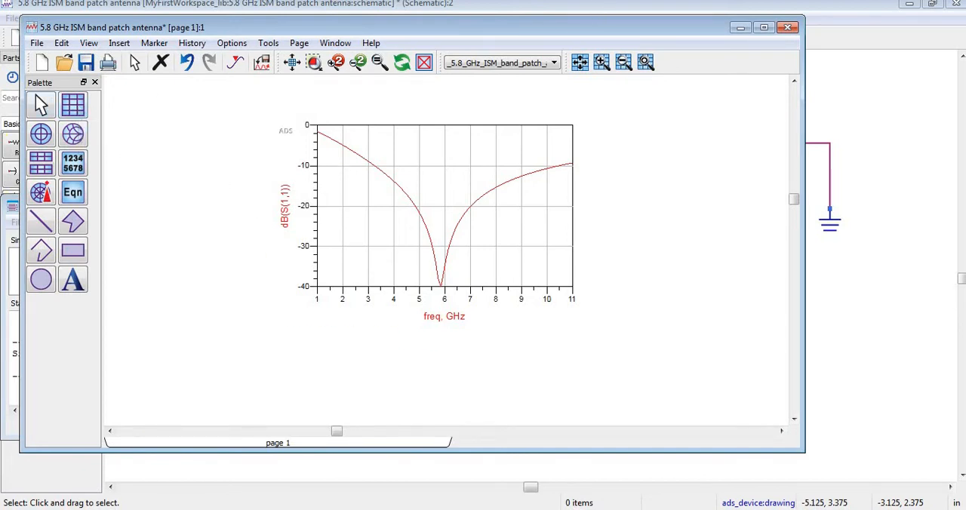
Maximize the data display window and place a new rectangular plot below the existing one
left_click(763, 28)
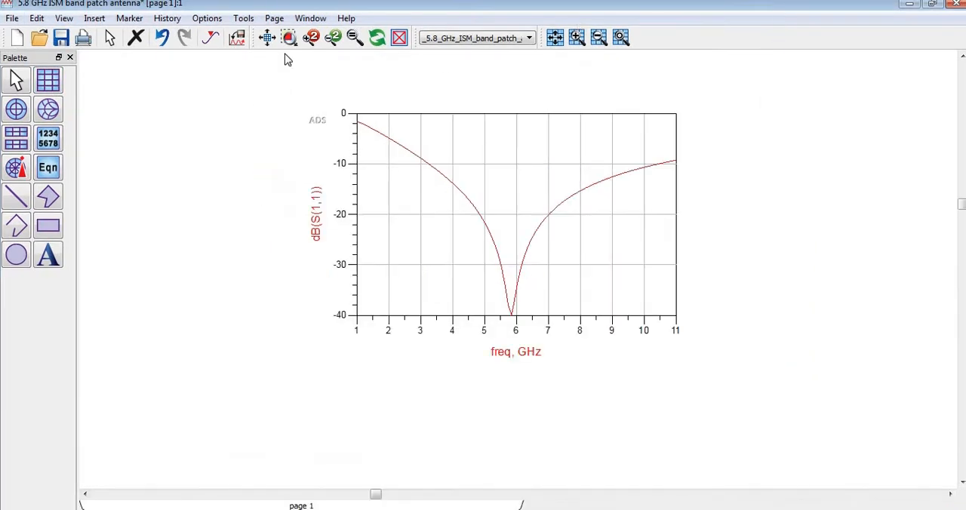
left_click(50, 81)
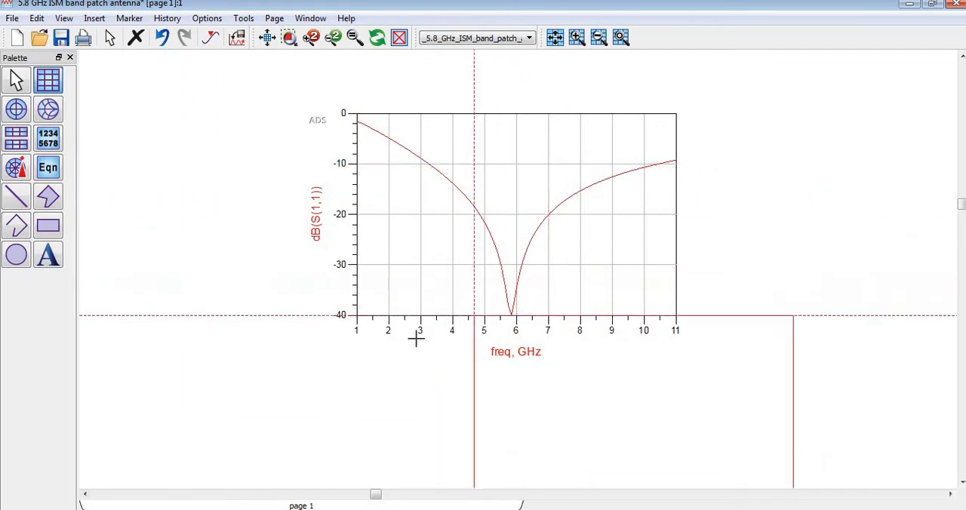
left_click(351, 364)
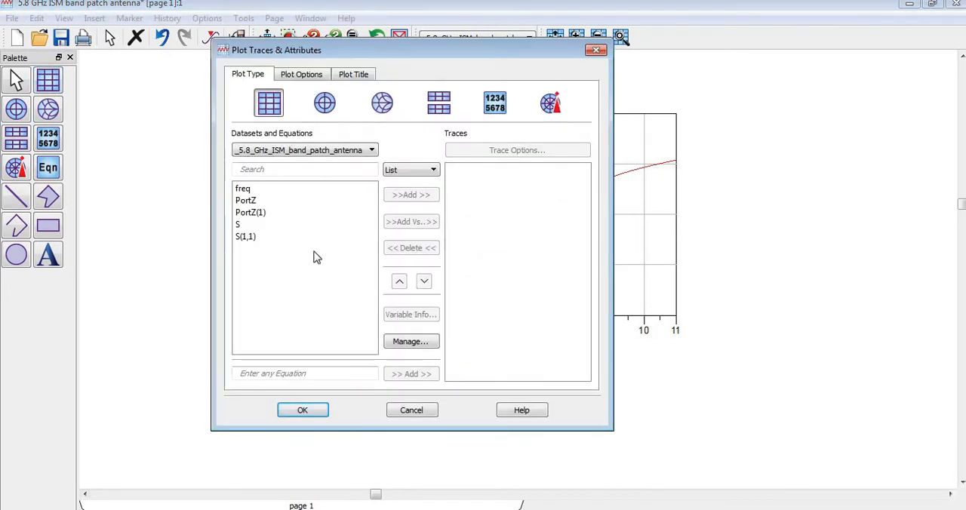
left_click(247, 237)
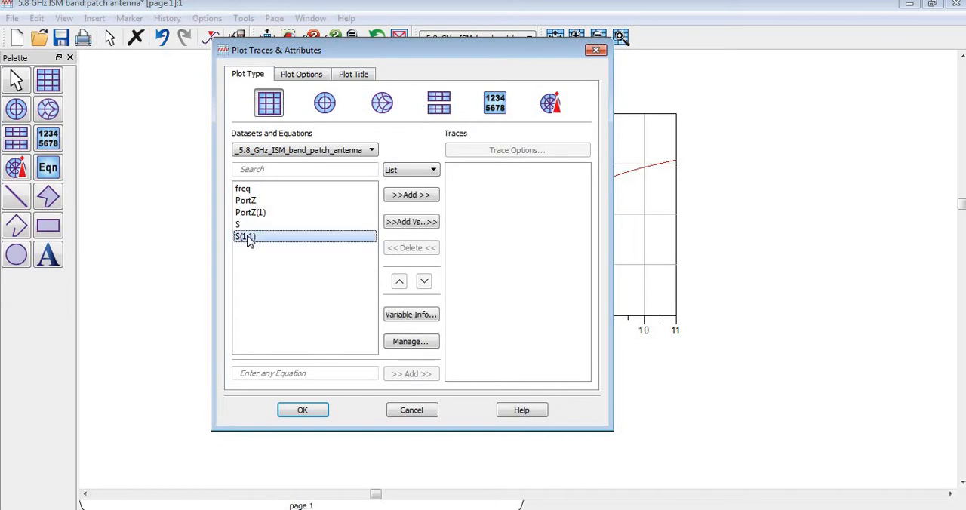
left_click(413, 198)
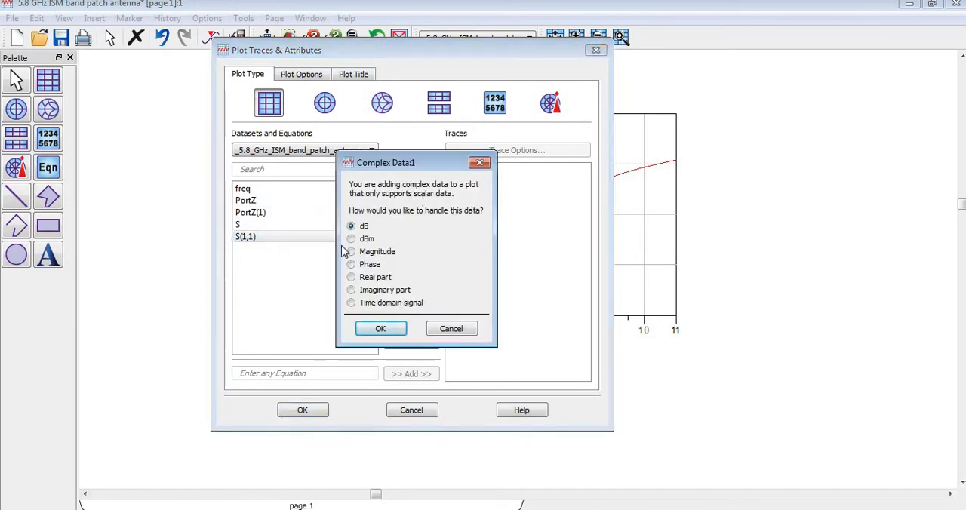
left_click(455, 329)
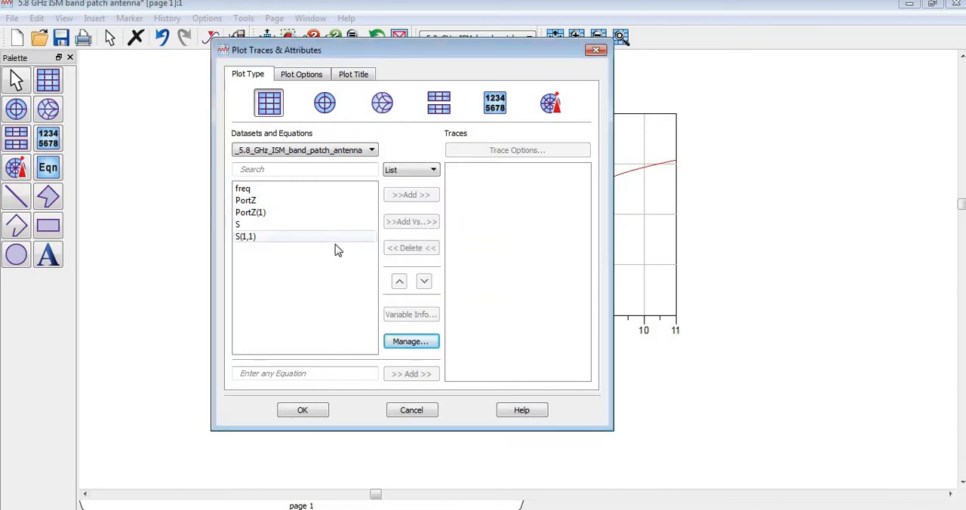
Add S(1,1) in dB as the trace of the new rectangular plot
left_click(274, 240)
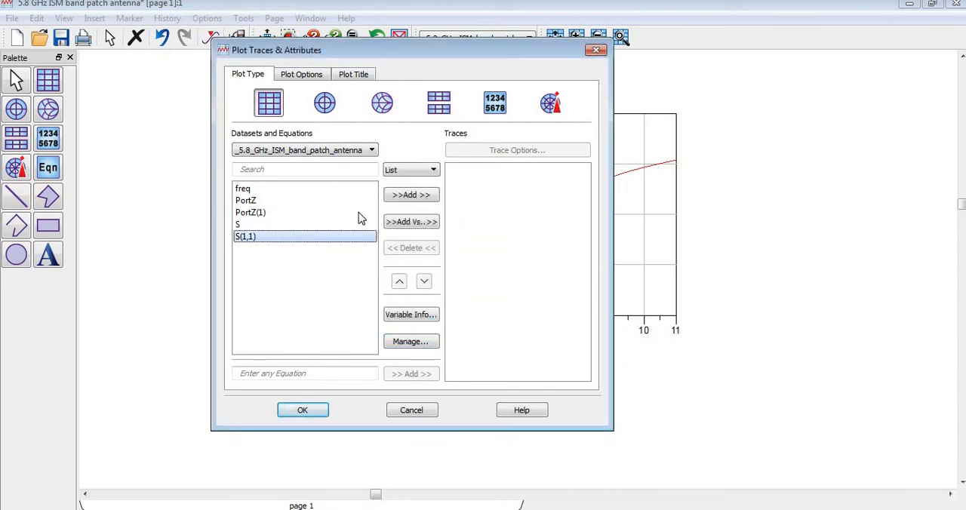
left_click(408, 195)
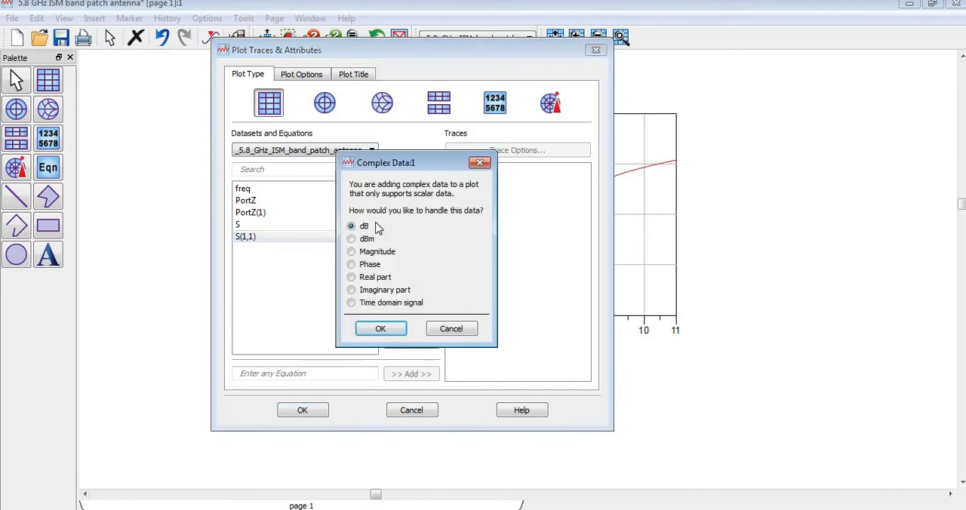
left_click(352, 239)
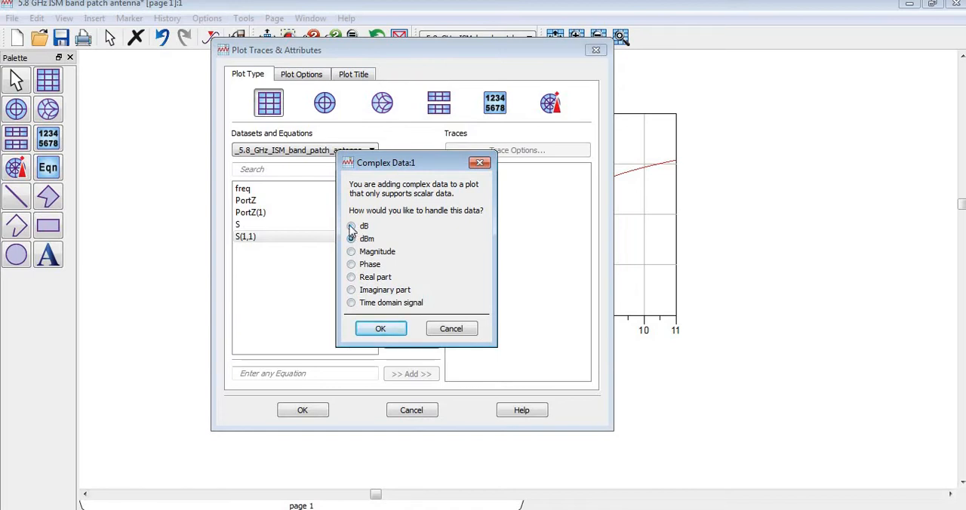
left_click(351, 226)
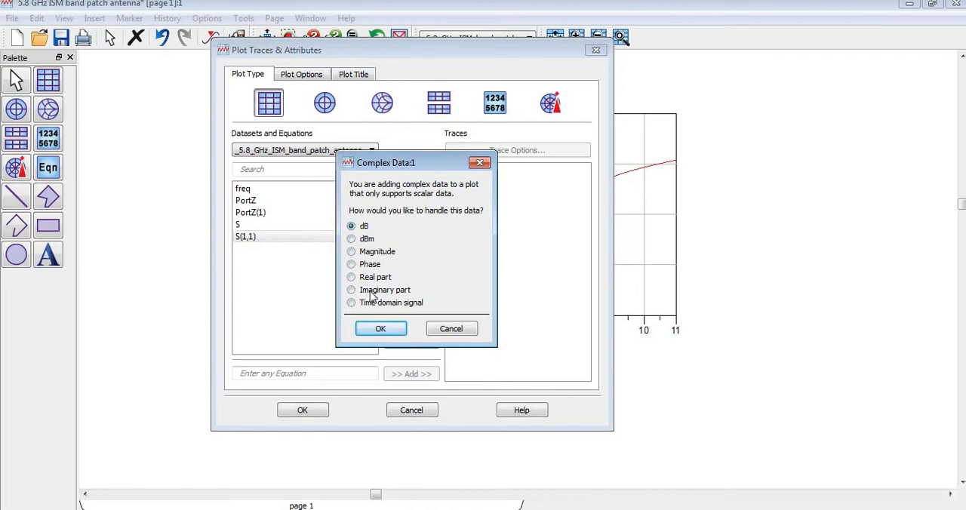
left_click(386, 332)
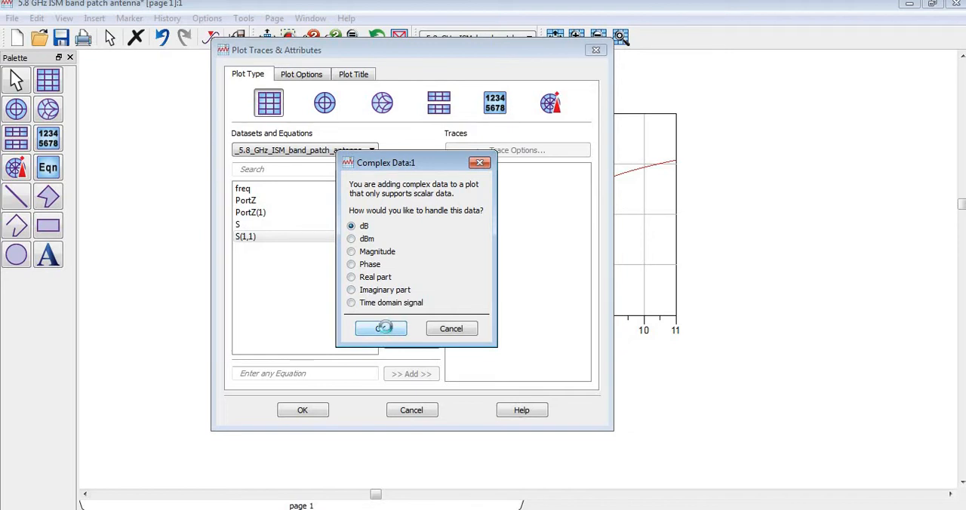
left_click(304, 410)
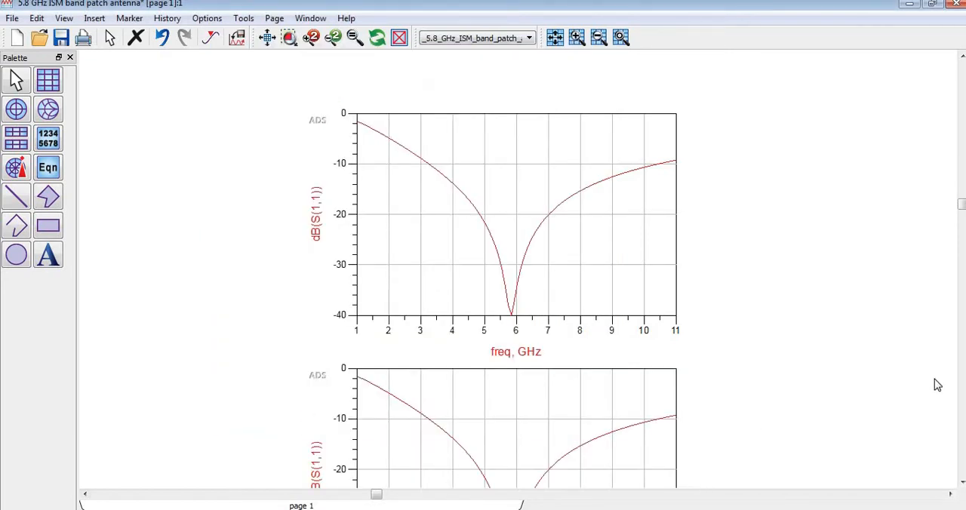
Select the lower dB(S(1,1)) plot and start exporting it to tab-delimited ASCII
left_click(962, 482)
left_click(962, 483)
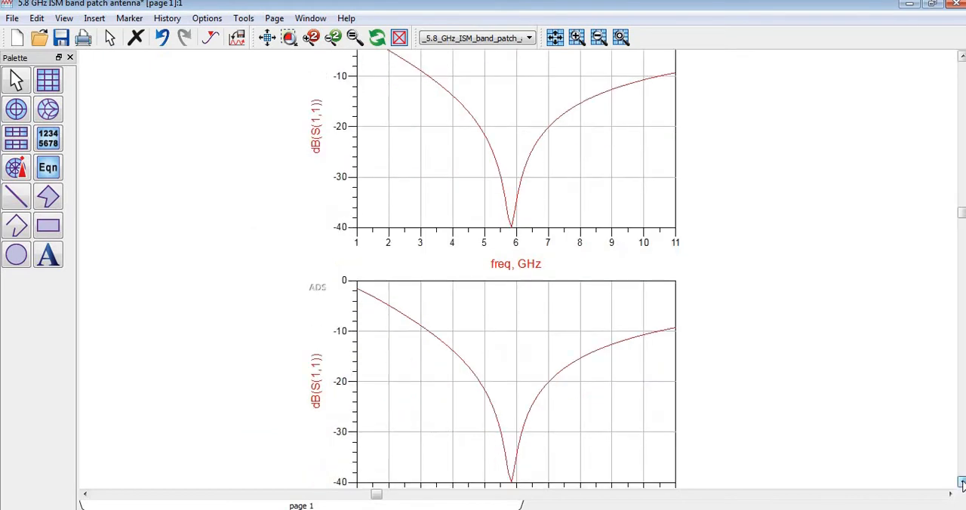
left_click(961, 482)
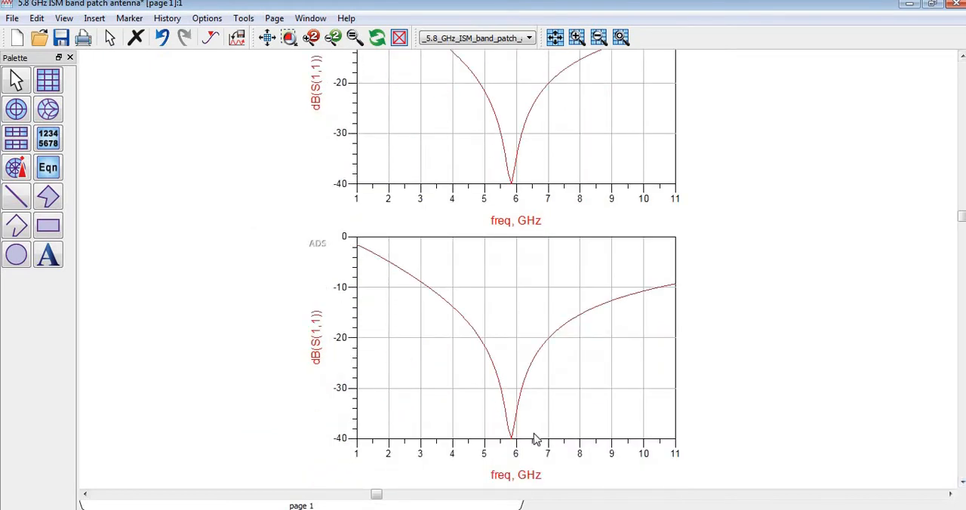
mouse_move(513, 443)
left_click(405, 344)
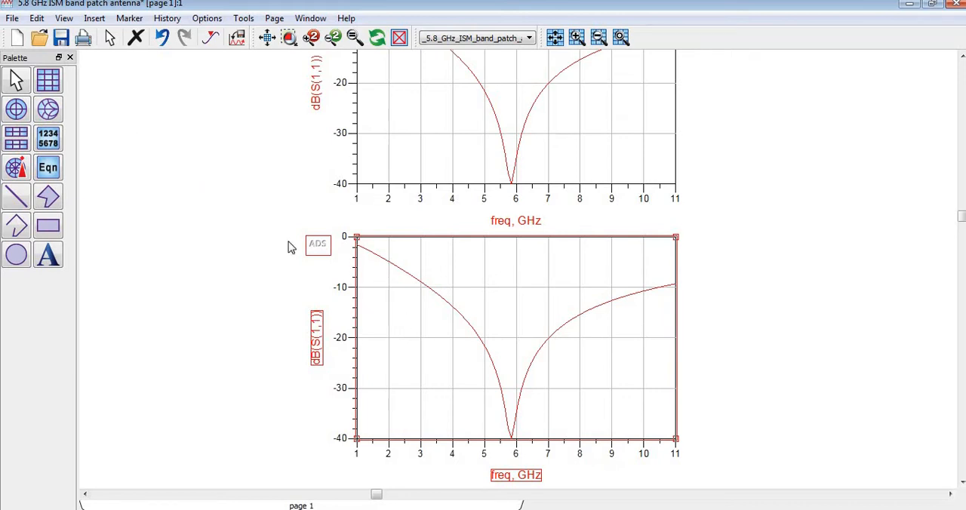
left_click(13, 18)
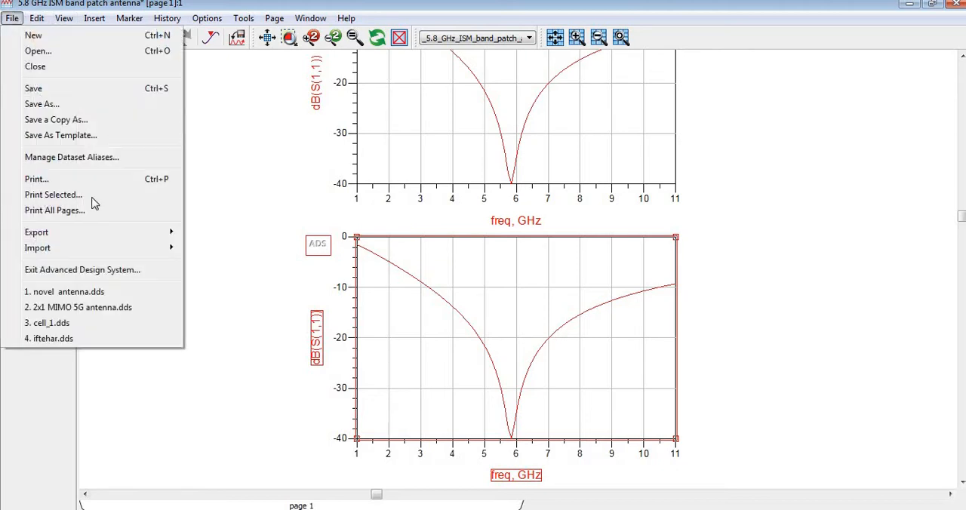
mouse_move(96, 232)
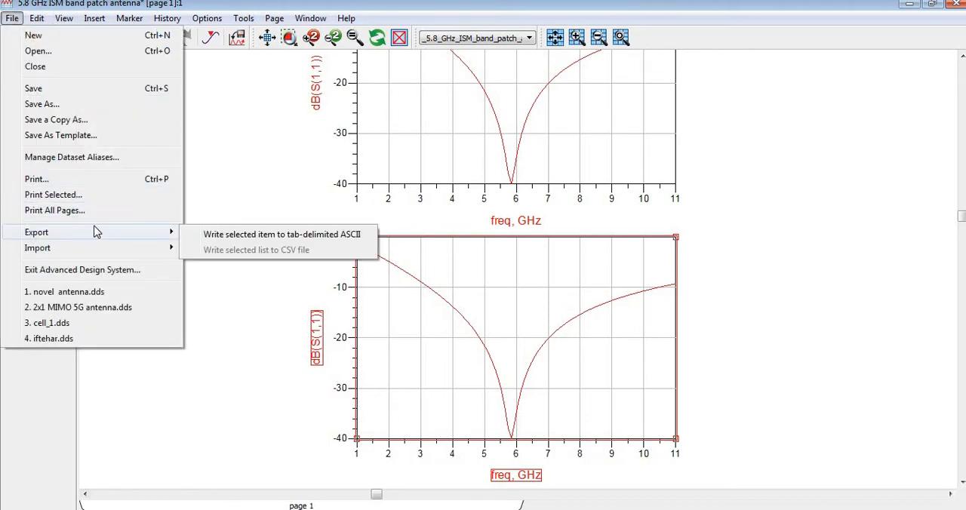
left_click(226, 237)
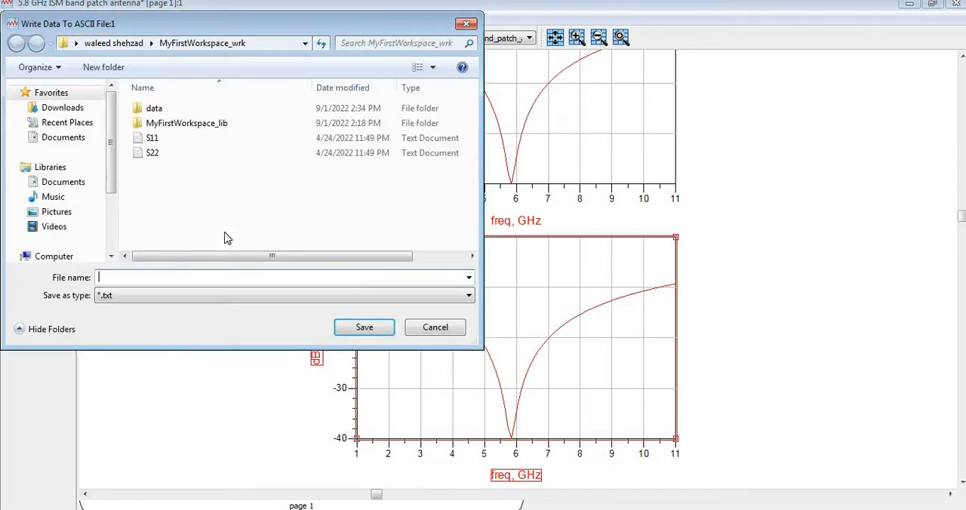
Set the export location to the Youtube CST folder on drive window 8 (E:)
left_click_drag(111, 258, 111, 258)
left_click(84, 207)
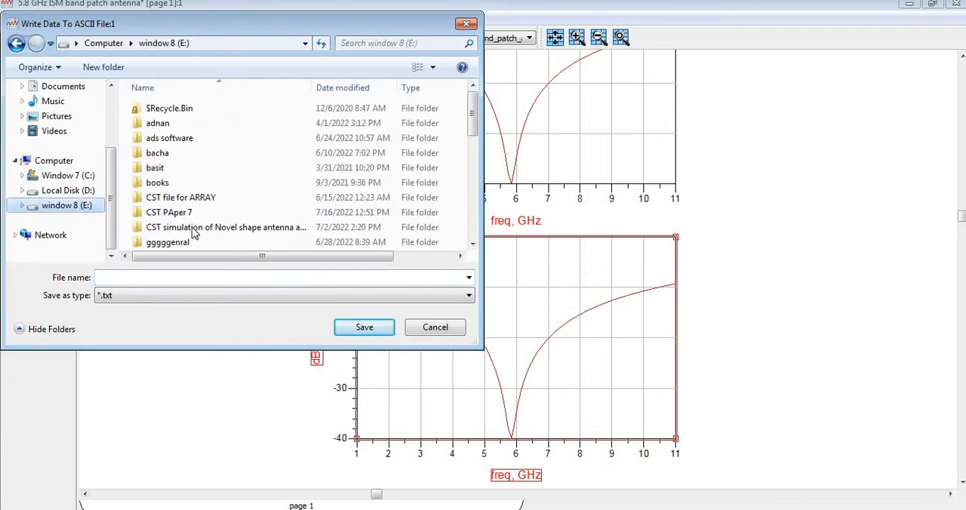
left_click(194, 228)
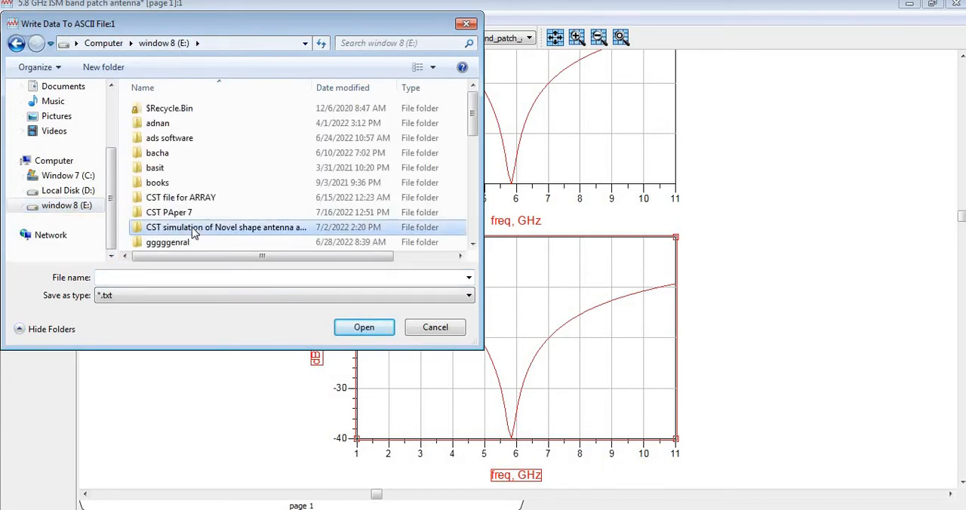
key("End")
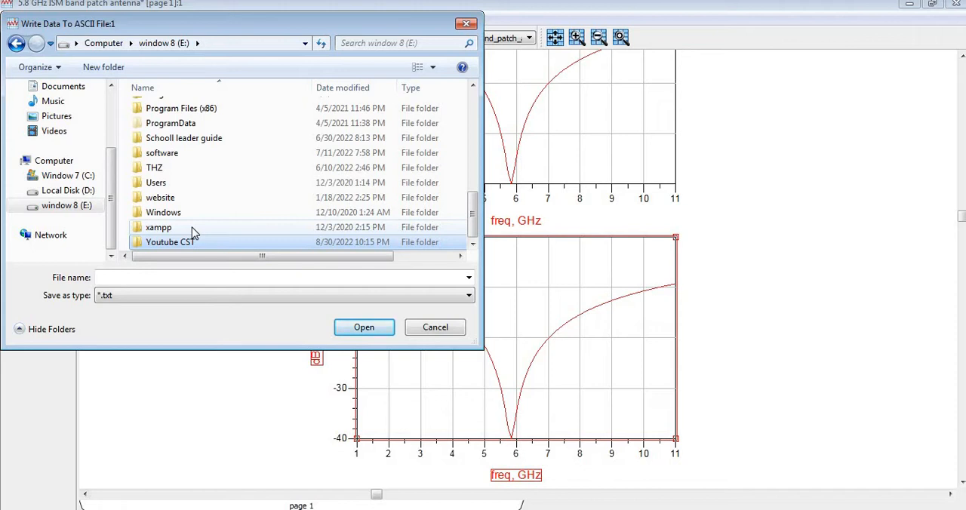
key("Return")
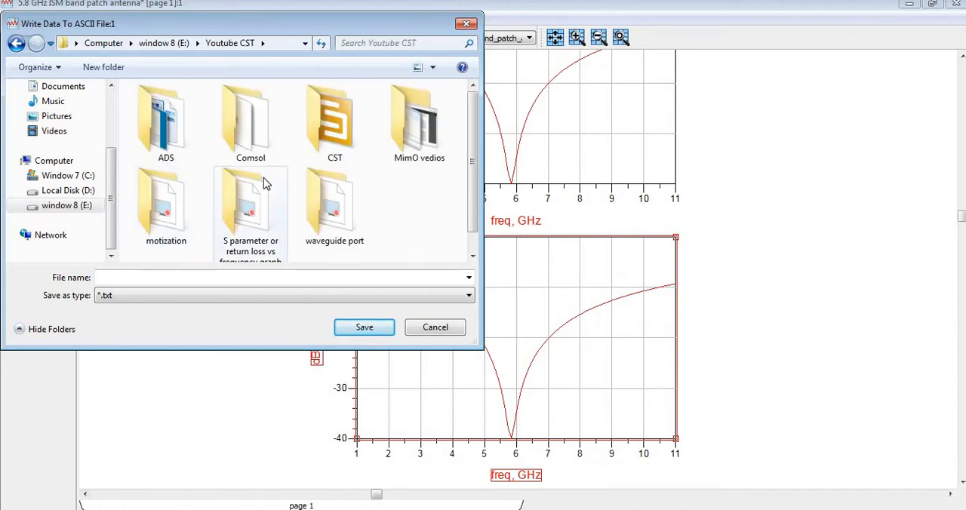
left_click(264, 183)
key("Up")
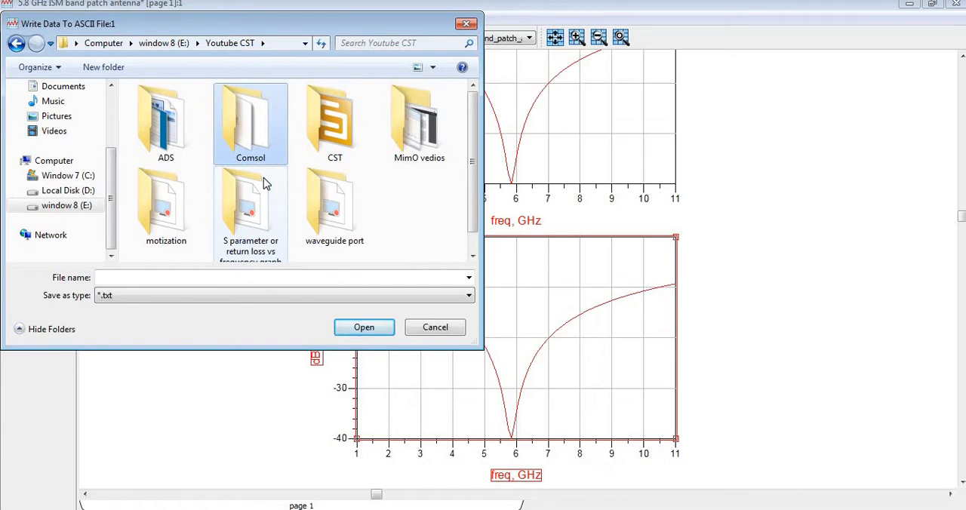
key("Right")
key("Left")
key("Left")
key("Right")
key("Right")
key("Return")
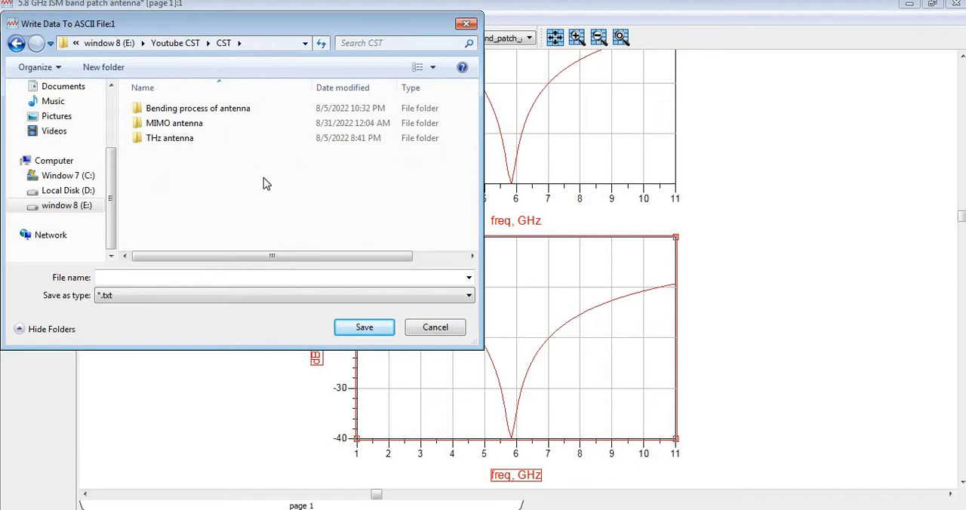
key("BackSpace")
key("Down")
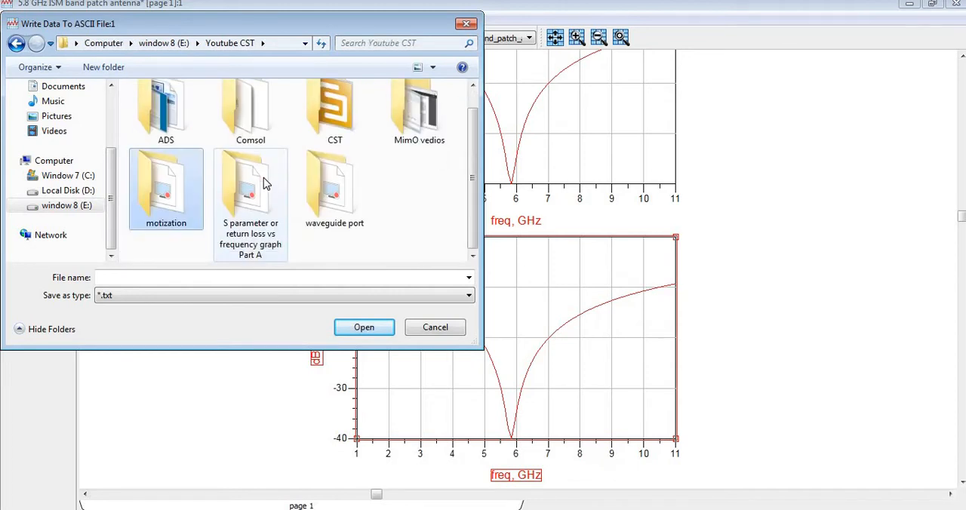
key("Left")
key("Down")
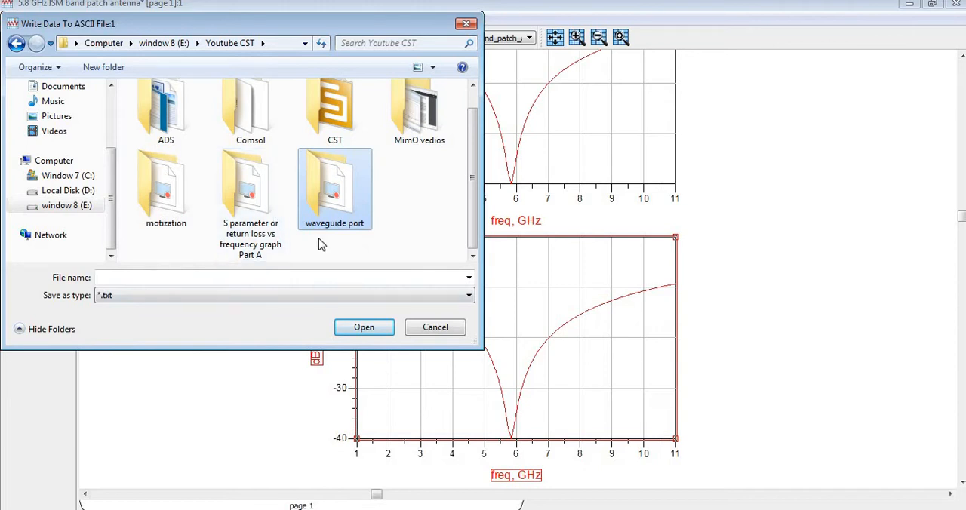
Create a new folder named ISM inside the Youtube CST folder
key("ctrl+shift+n")
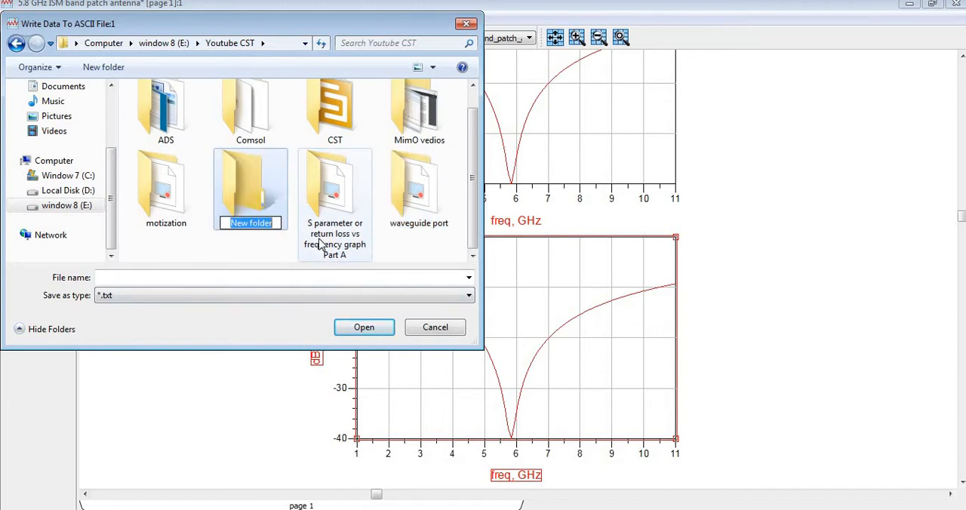
type("1")
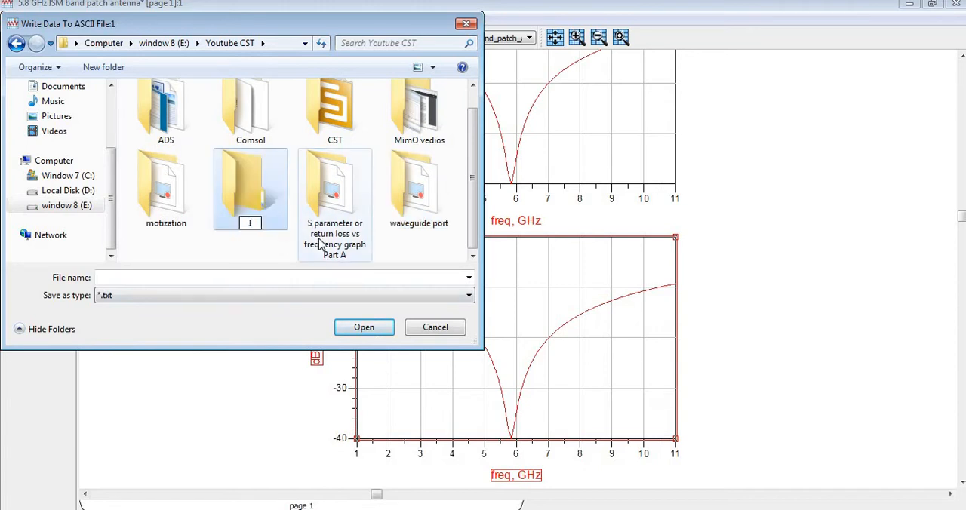
type("SM")
key("Return")
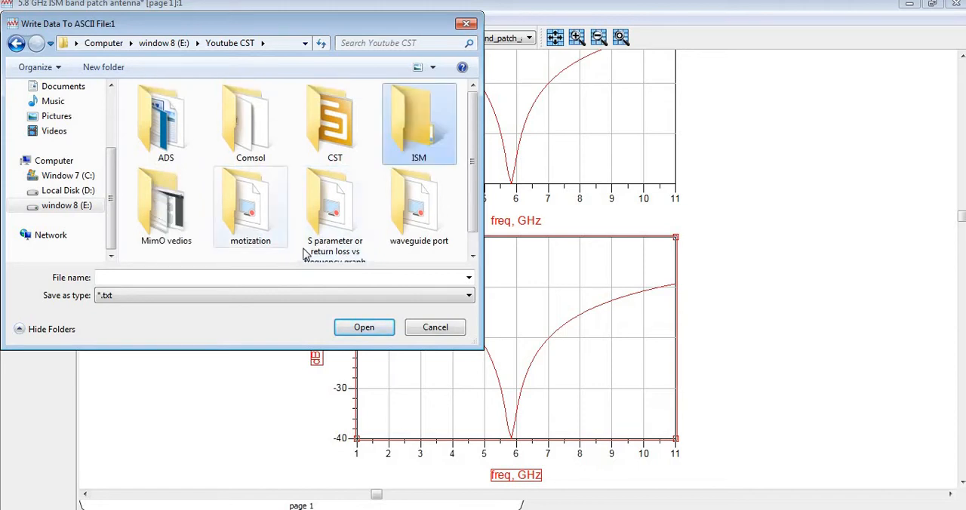
Save the exported plot data in the ISM folder as a text file named S11
key("Return")
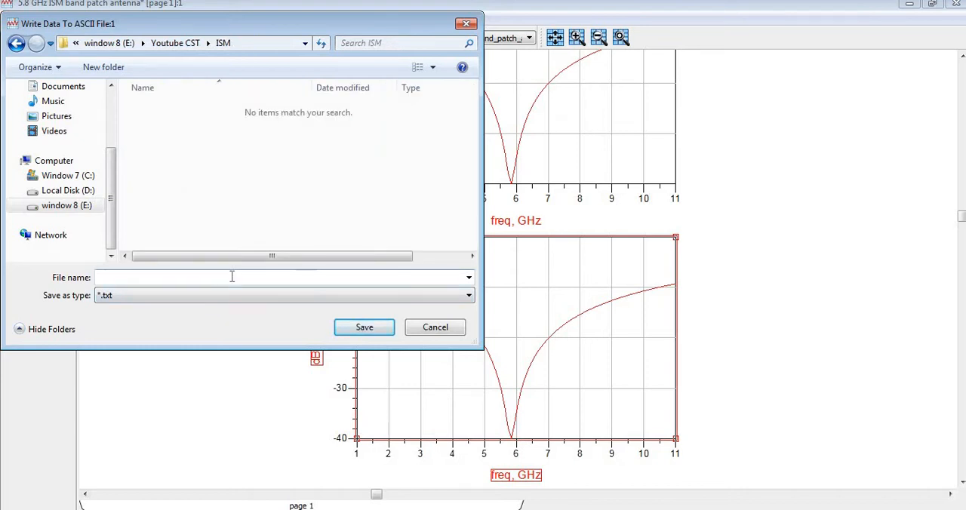
type("S11")
left_click(365, 329)
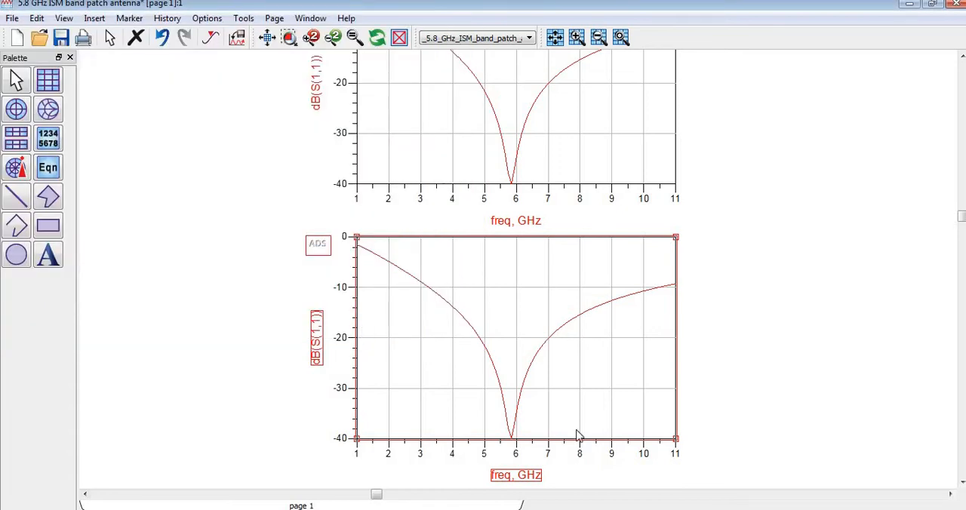
Switch to Microsoft Excel, maximise the blank workbook and start importing data from a text file
left_click(483, 509)
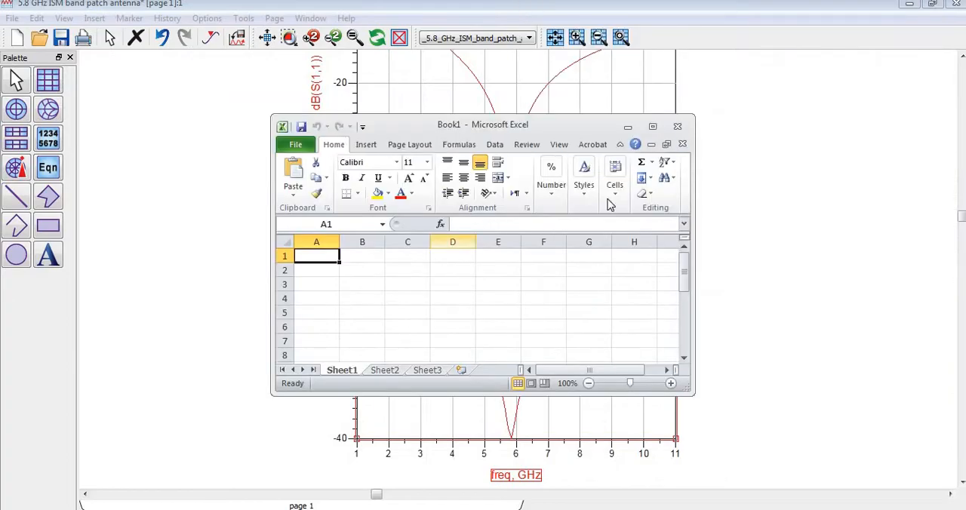
left_click(652, 126)
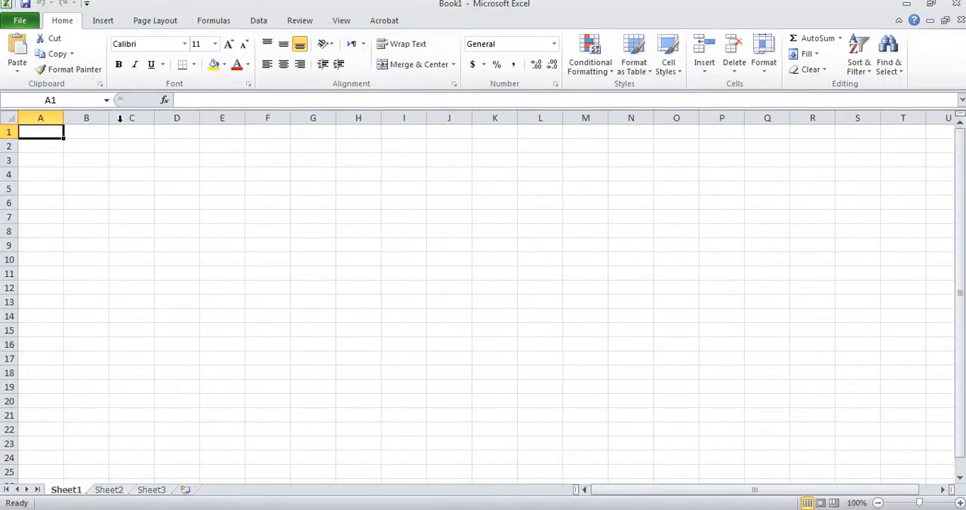
left_click(257, 20)
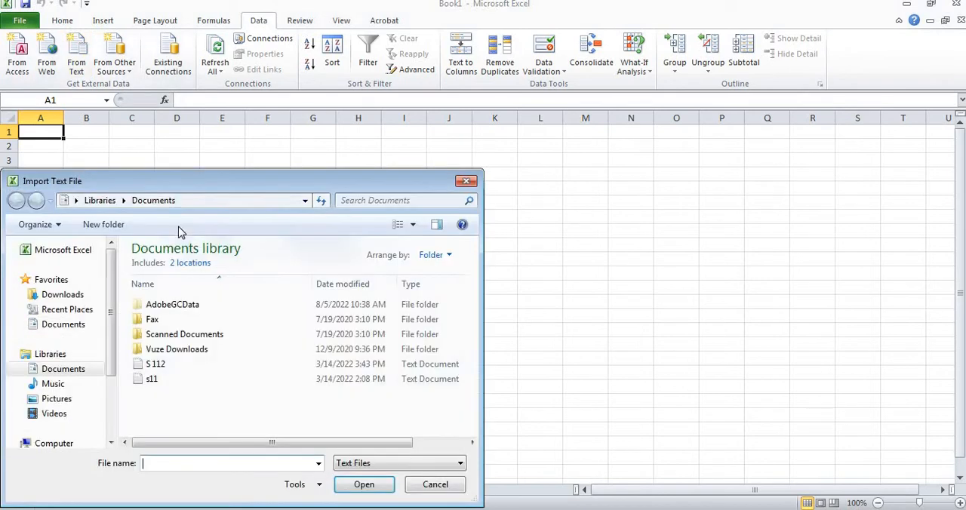
Browse to the Youtube CST folder on drive window 8 (E:) for the text import
scroll(113, 442, "down", 3)
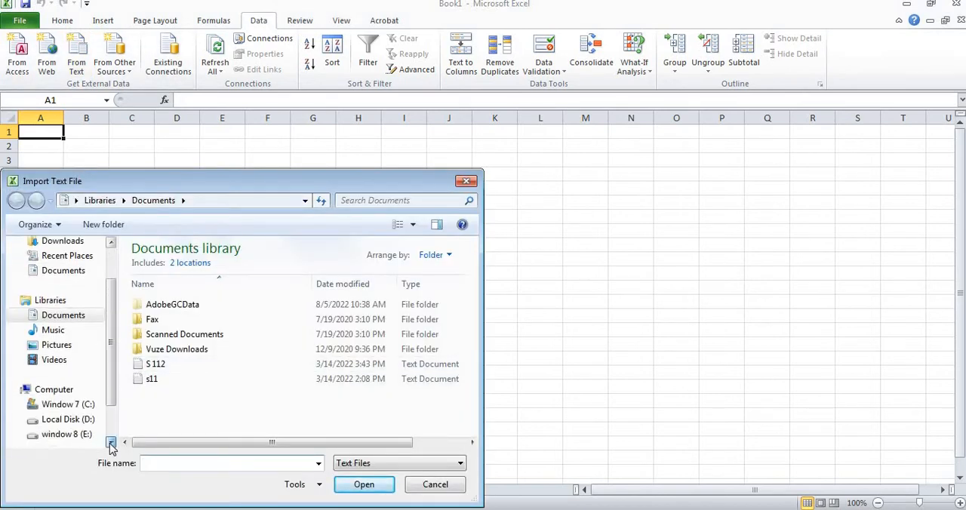
left_click(72, 395)
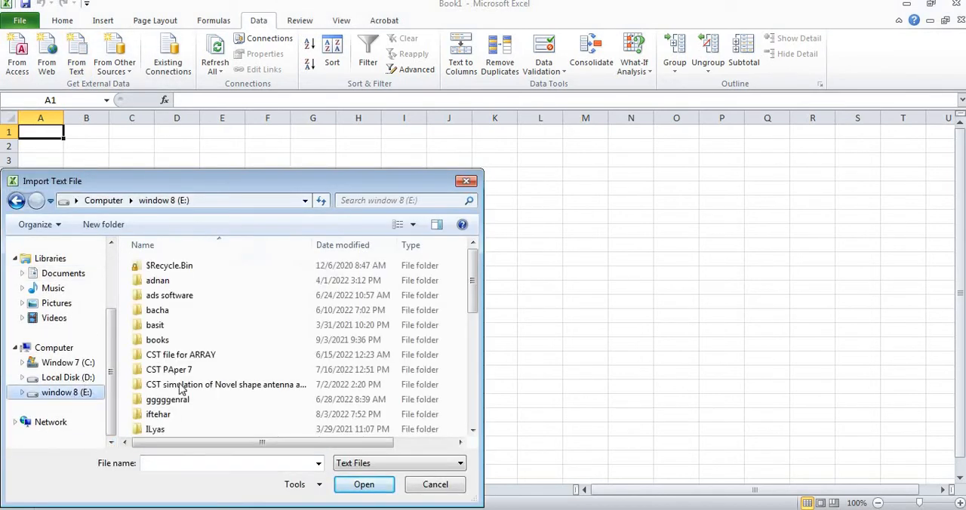
scroll(181, 394, "down", 5)
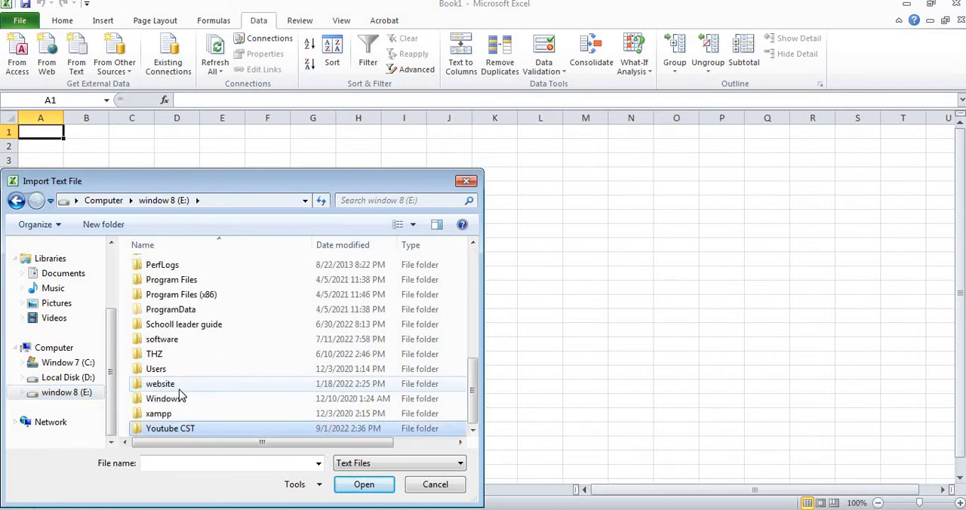
key("Return")
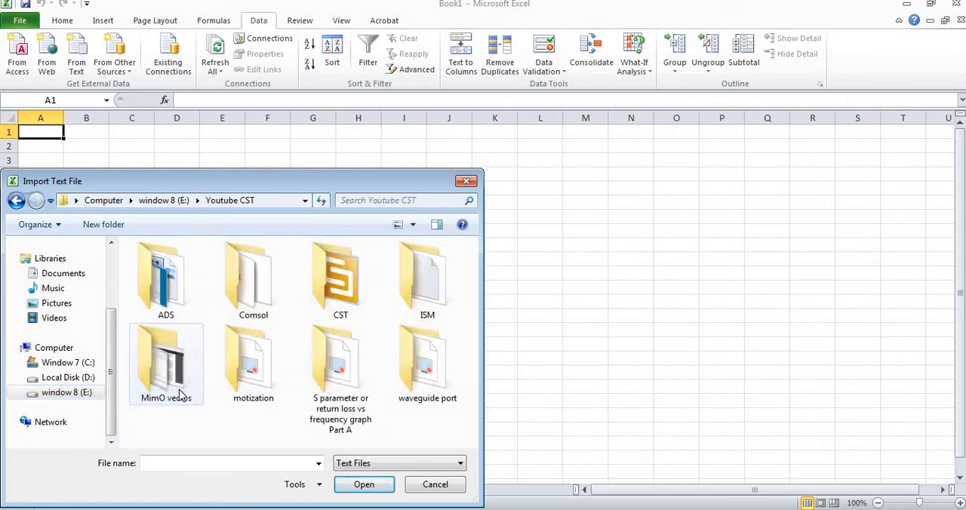
Open the S11 text file from the ISM folder for import
key("Down")
key("Right")
key("Up")
key("Right")
key("Right")
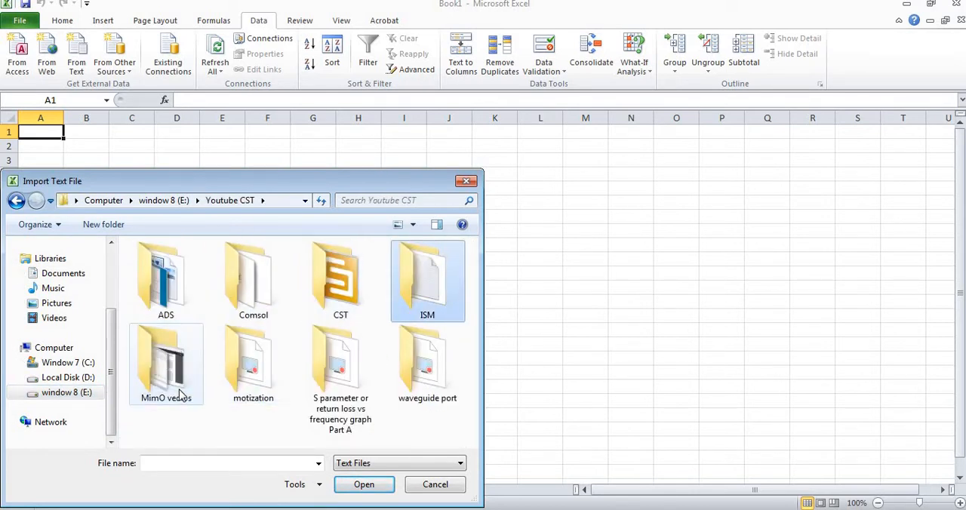
key("Return")
key("Down")
key("Return")
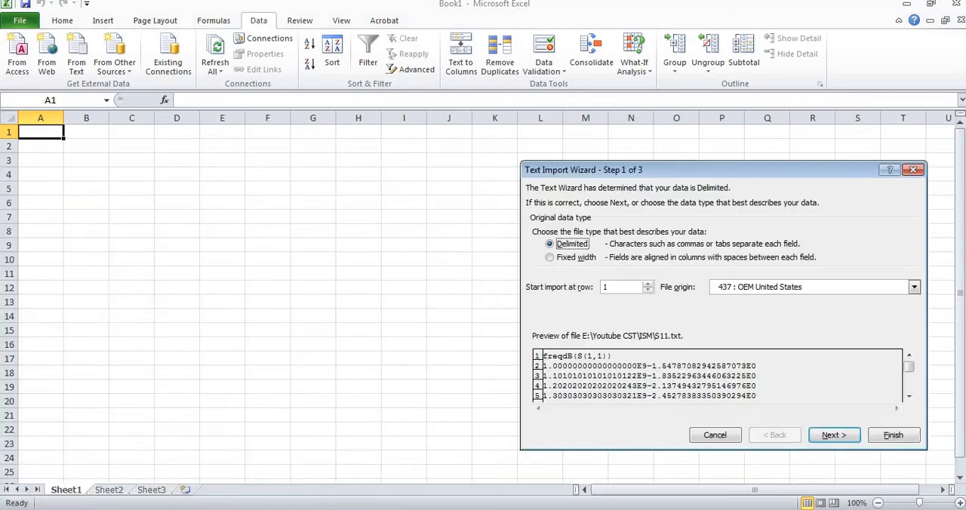
Import the file as delimited data with General column format, placing it in the existing worksheet at cell A1
key("Return")
key("Return")
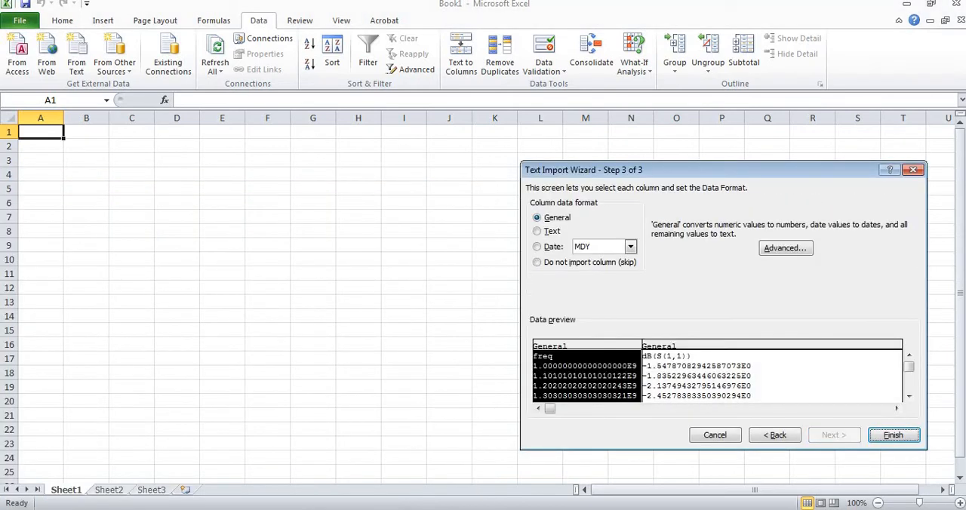
left_click(892, 436)
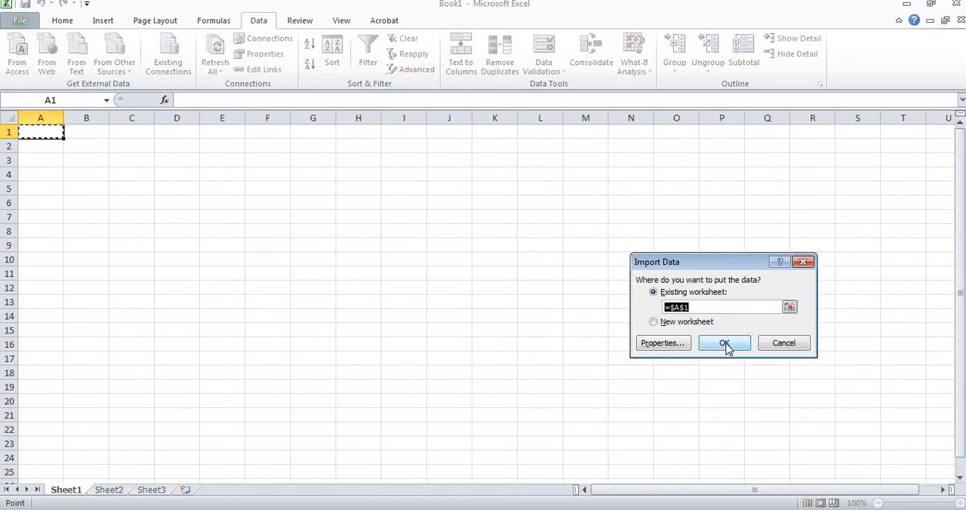
left_click(724, 343)
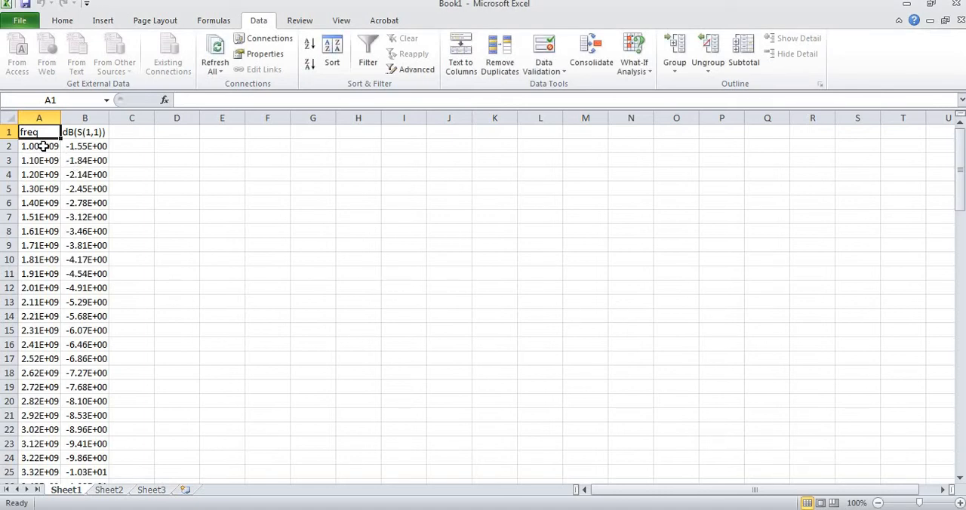
Format the freq column A as Number with 2 decimal places
left_click(47, 115)
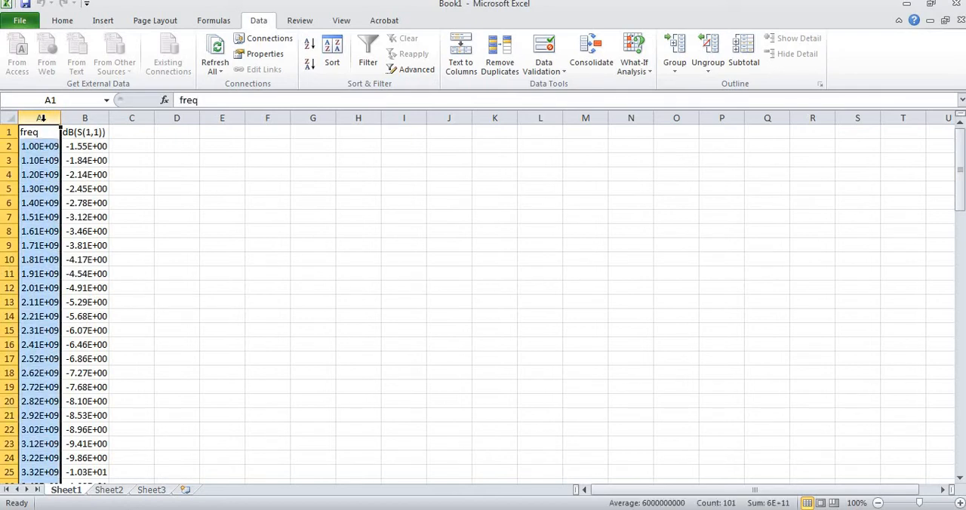
right_click(46, 124)
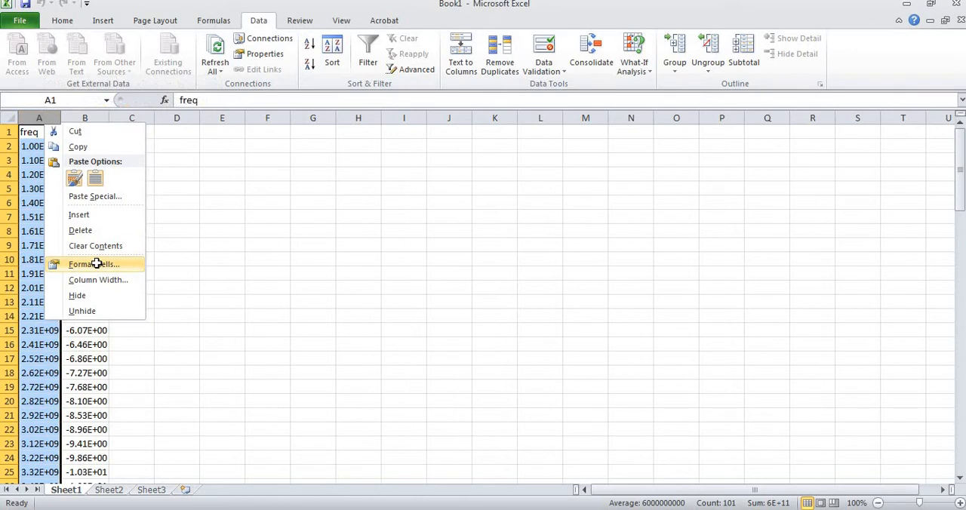
left_click(97, 263)
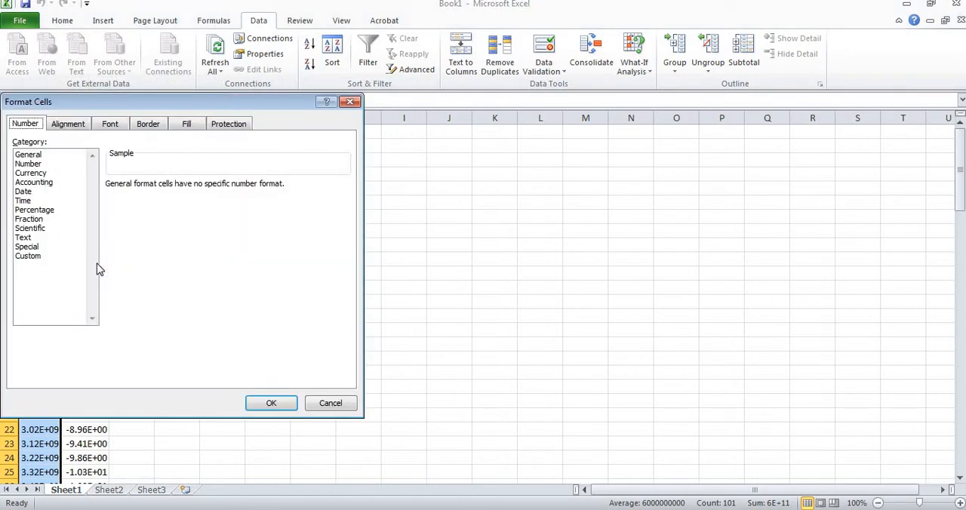
left_click(41, 156)
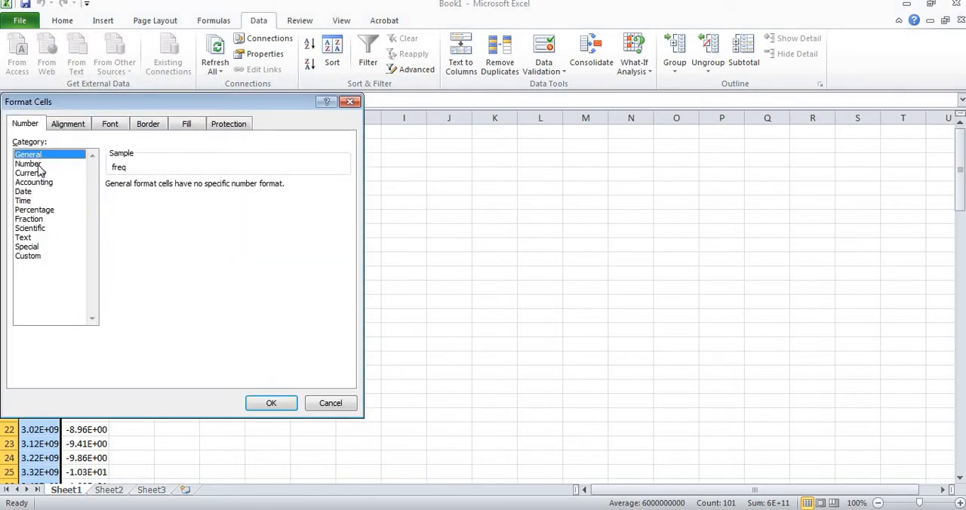
left_click(29, 164)
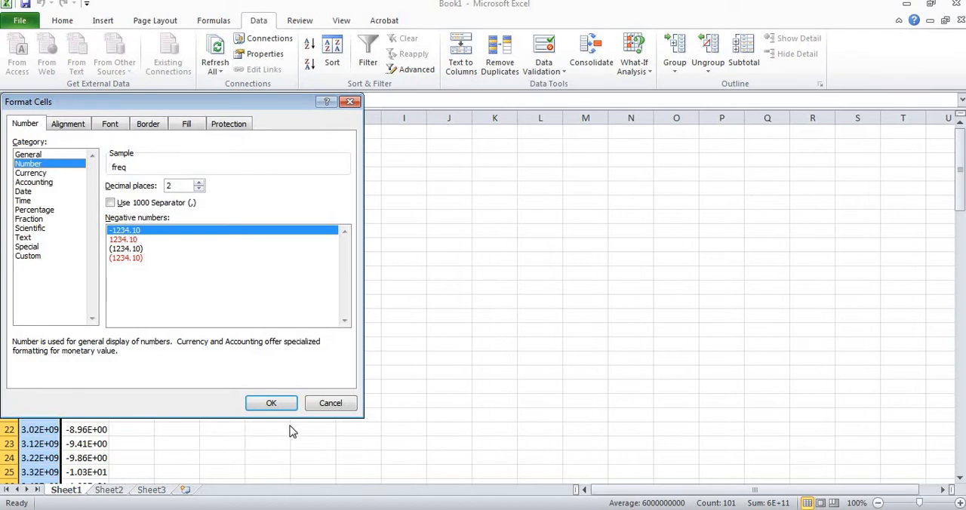
left_click(271, 403)
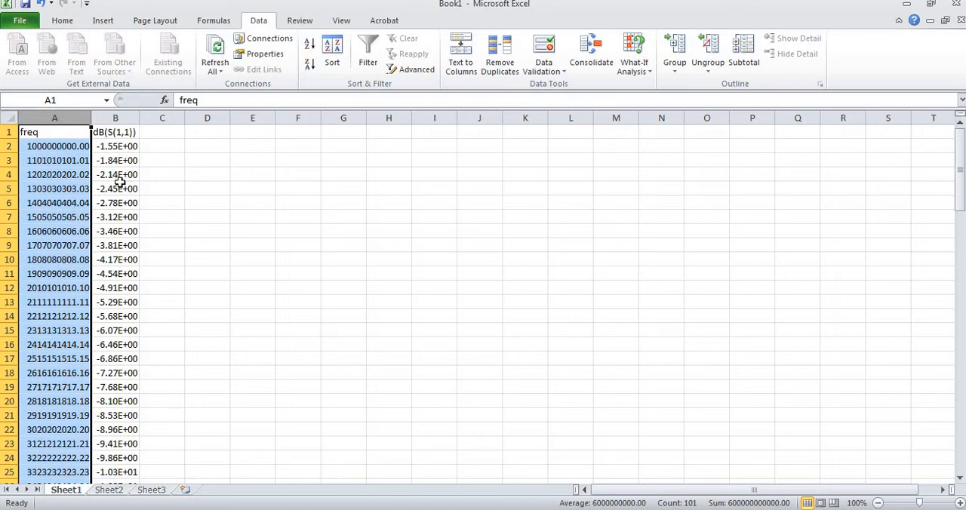
Format the dB(S(1,1)) column B with the General number category
left_click(118, 117)
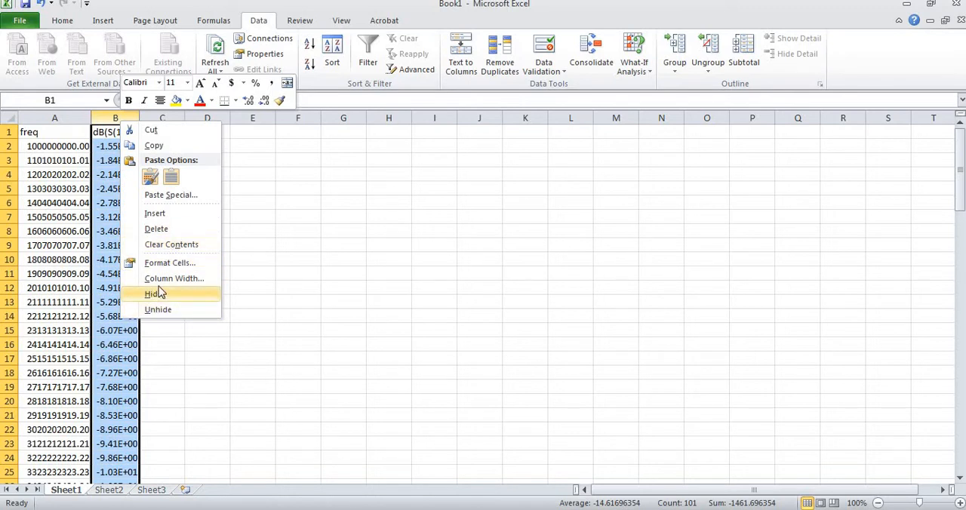
left_click(171, 264)
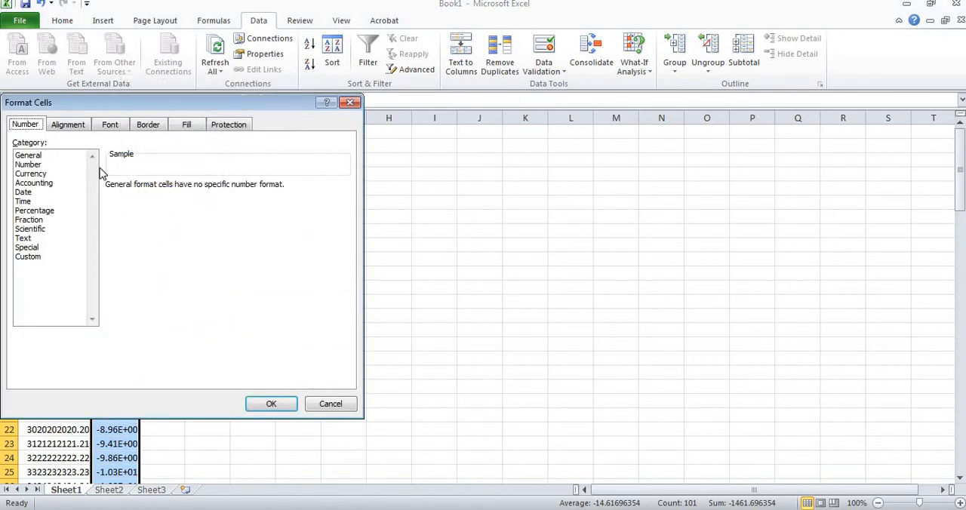
left_click(41, 157)
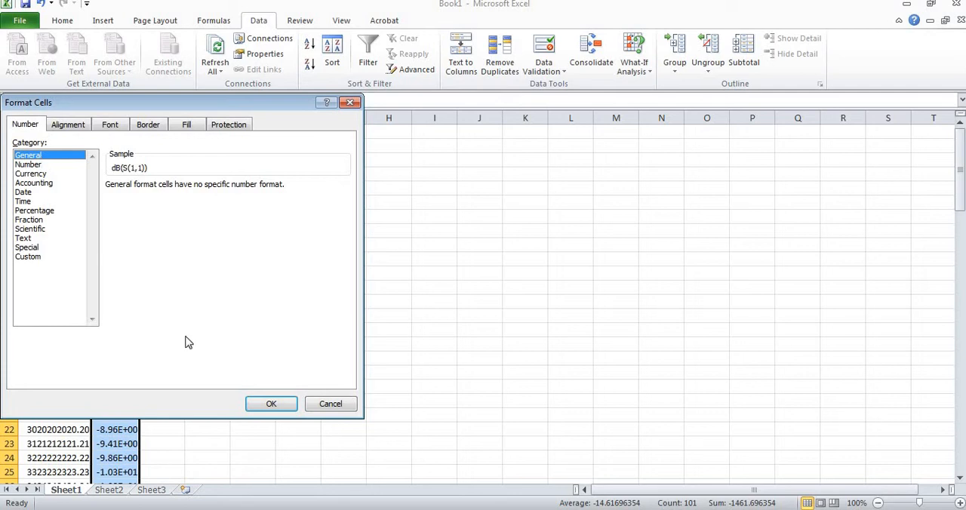
left_click(271, 404)
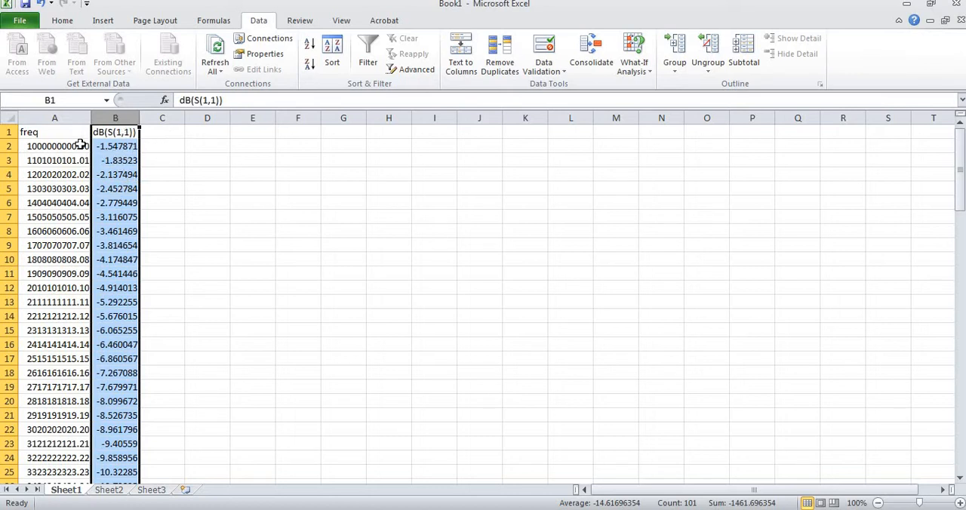
Enter the formula =A2/10^9 in cell C2 to convert the first frequency to GHz
left_click(153, 145)
type("=")
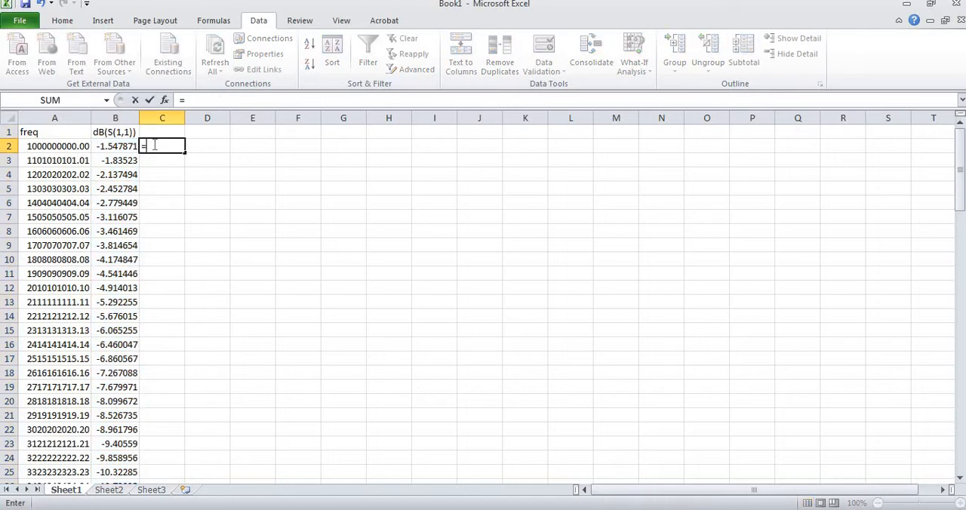
left_click(47, 147)
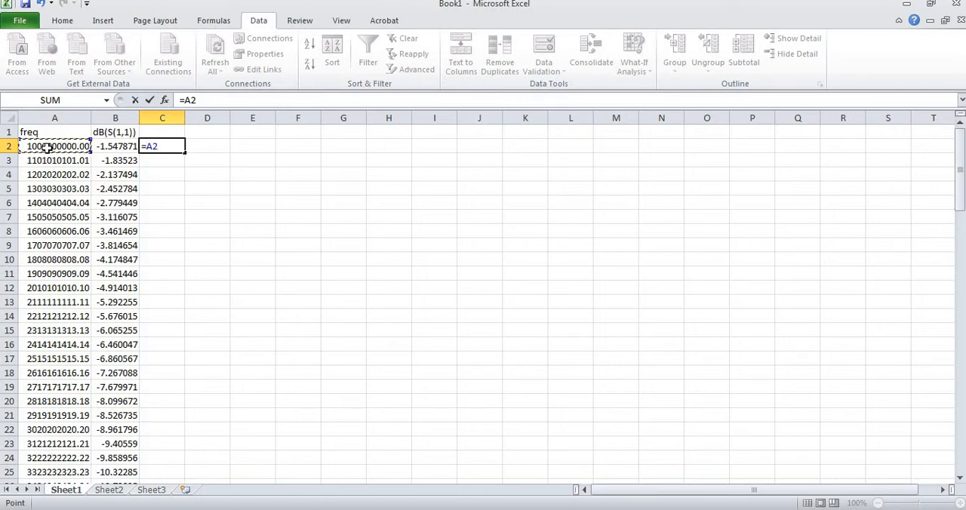
type("/10^9")
key("Return")
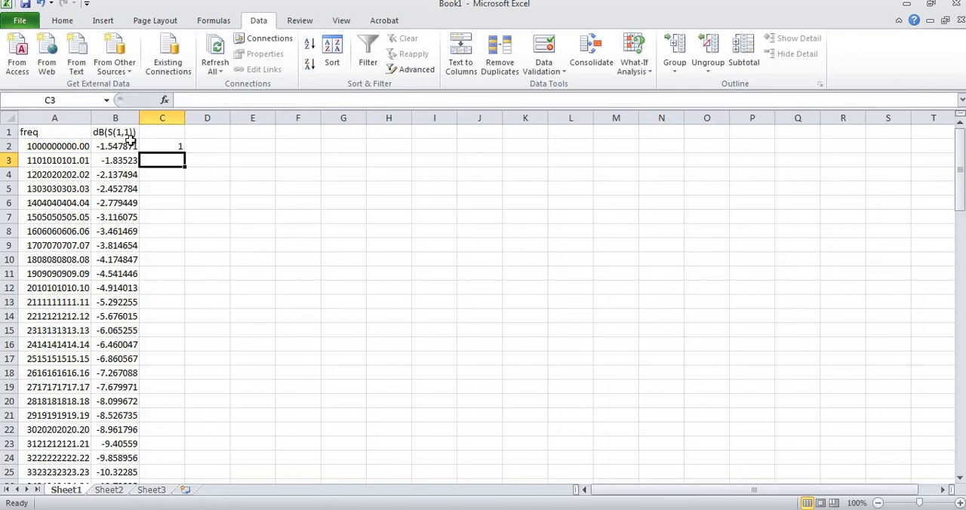
left_click(175, 147)
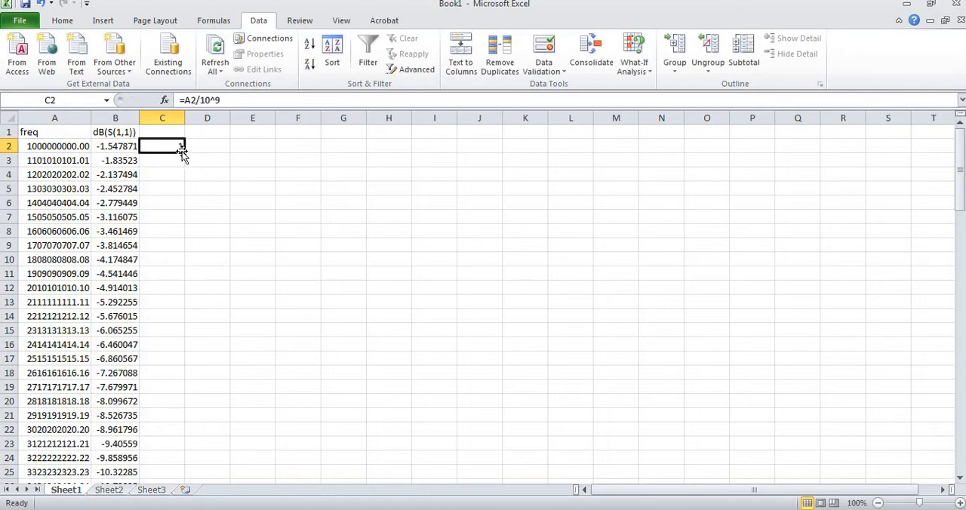
left_click_drag(181, 172, 175, 444)
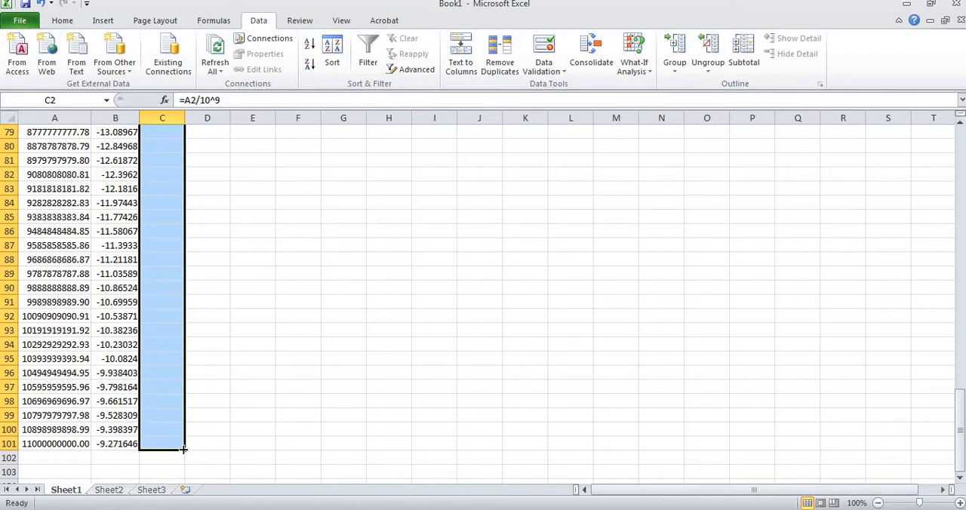
key("Up")
Fill the frequency conversion formula from C2 down column C to row 101 and return to the top of the column
left_click(172, 147)
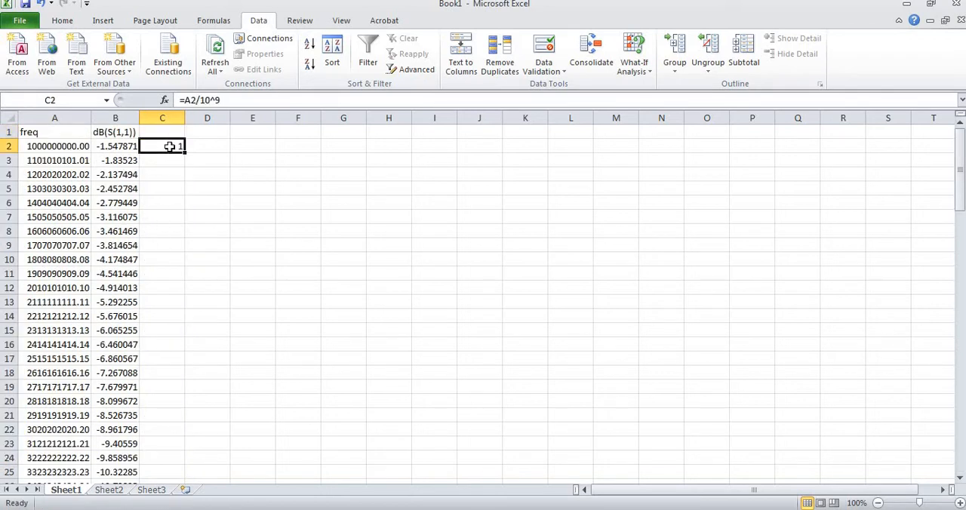
left_click_drag(184, 151, 180, 474)
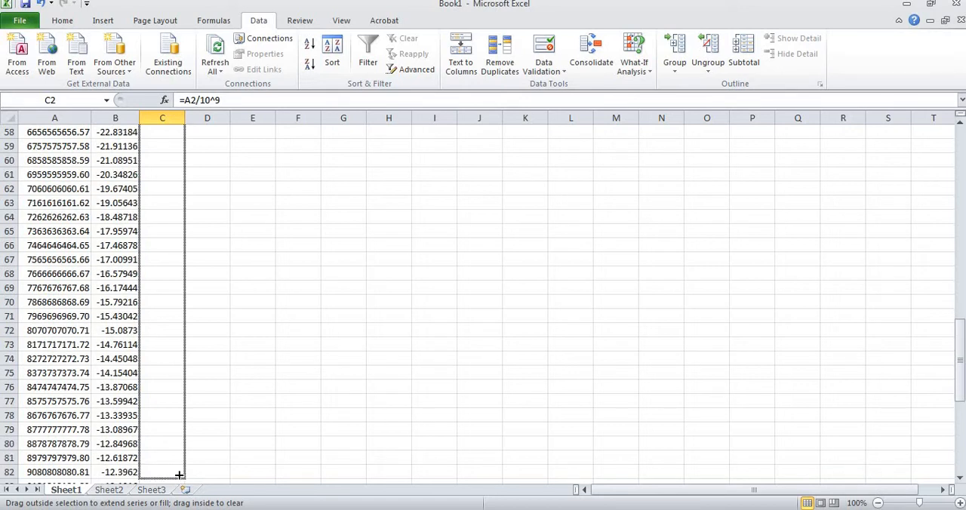
left_click_drag(180, 481, 173, 446)
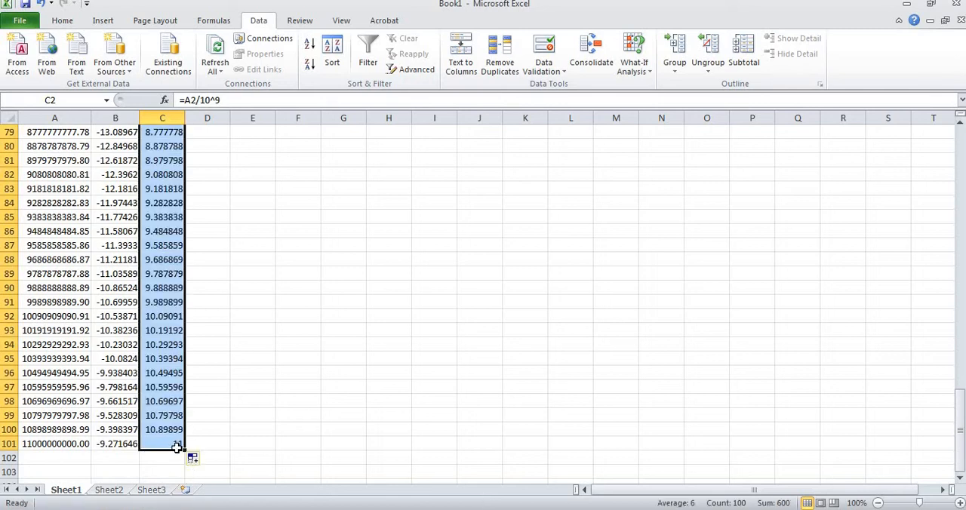
key("ctrl+Up")
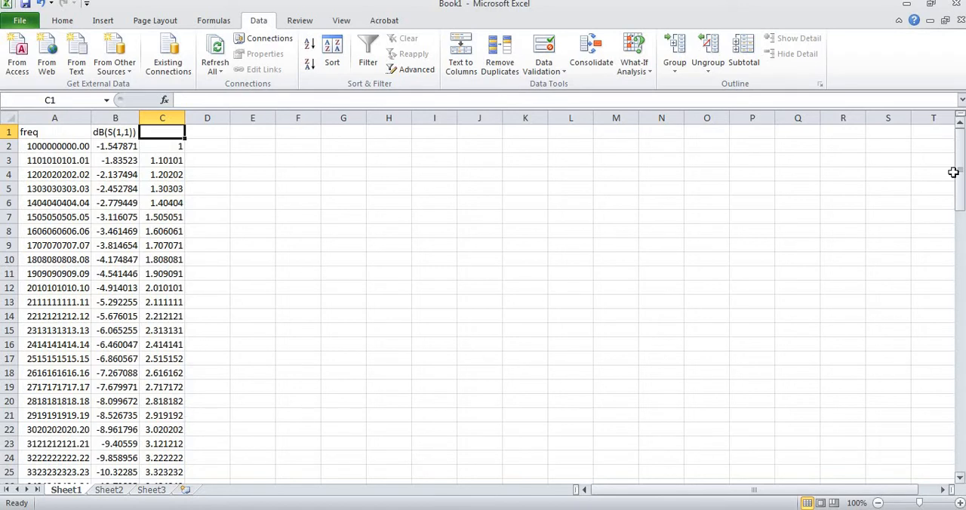
Insert a blank scatter chart with smooth lines and no markers on Sheet1
left_click_drag(953, 173, 957, 173)
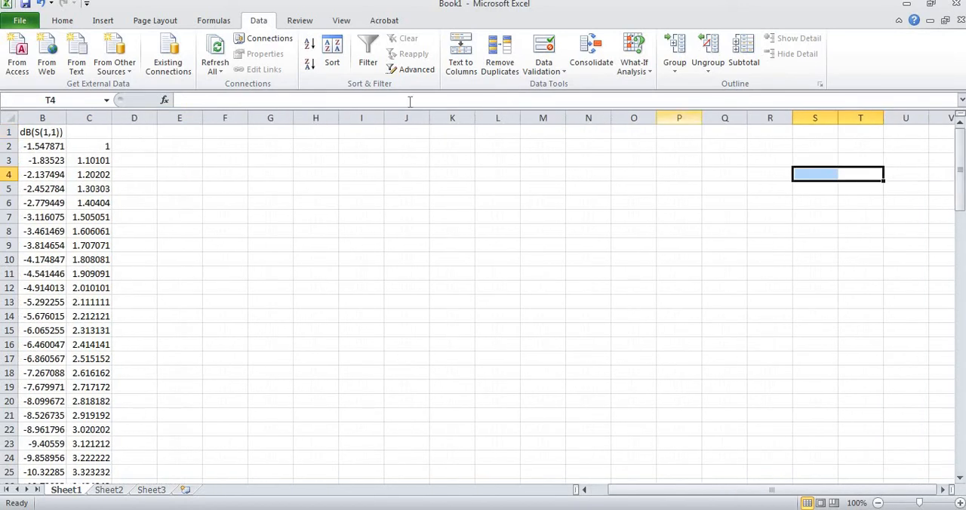
left_click(108, 21)
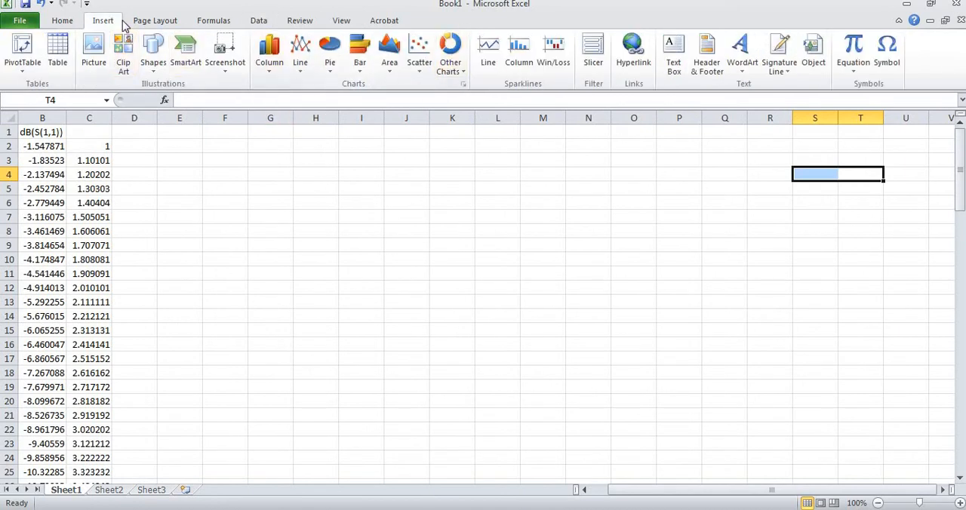
left_click(419, 60)
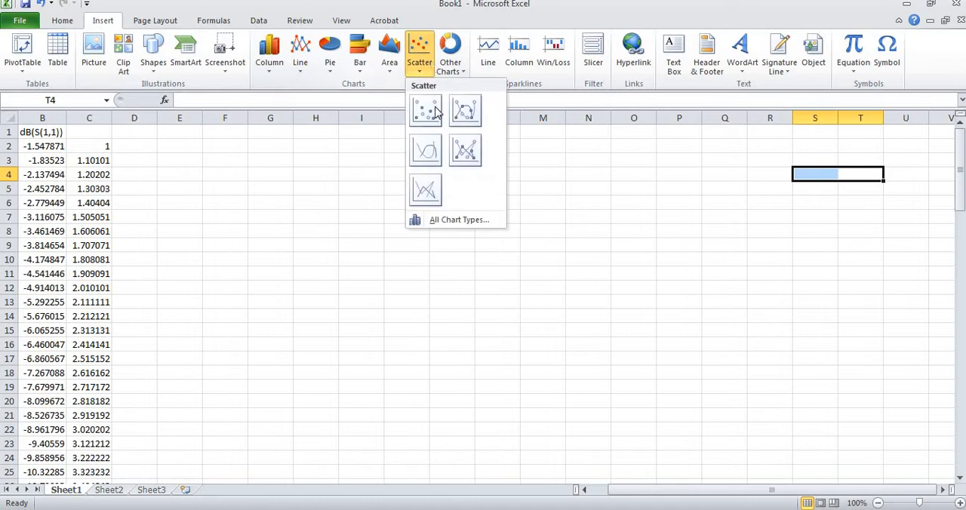
left_click(427, 152)
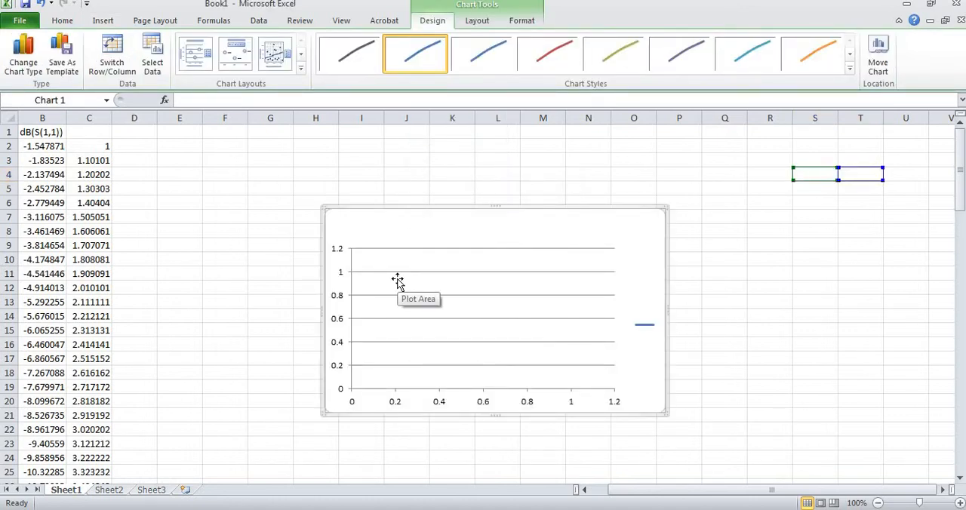
Delete the major horizontal gridlines from the blank scatter chart
left_click(398, 280)
right_click(399, 280)
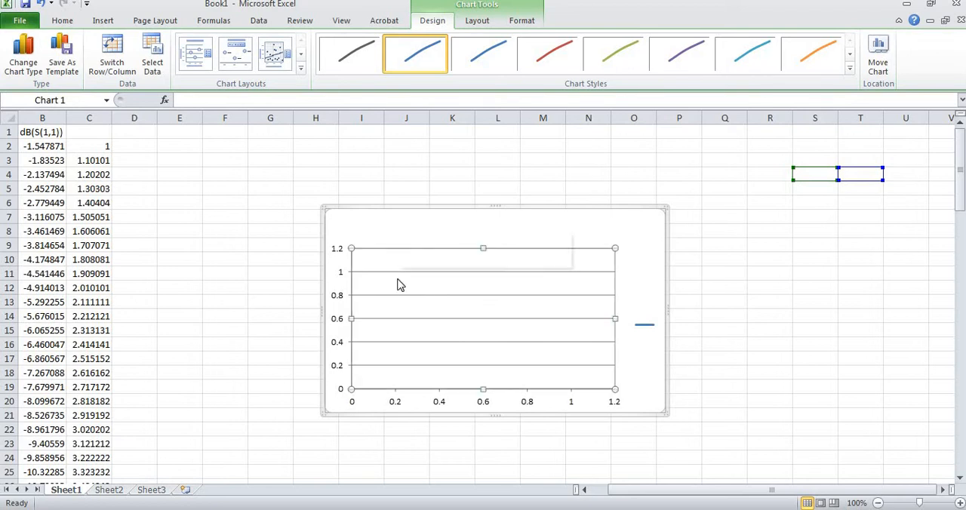
key("Escape")
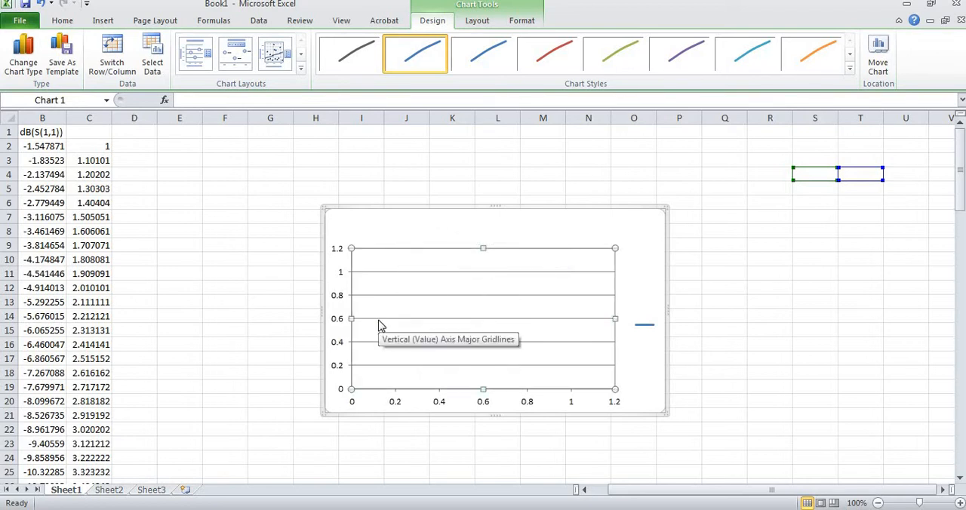
left_click(403, 320)
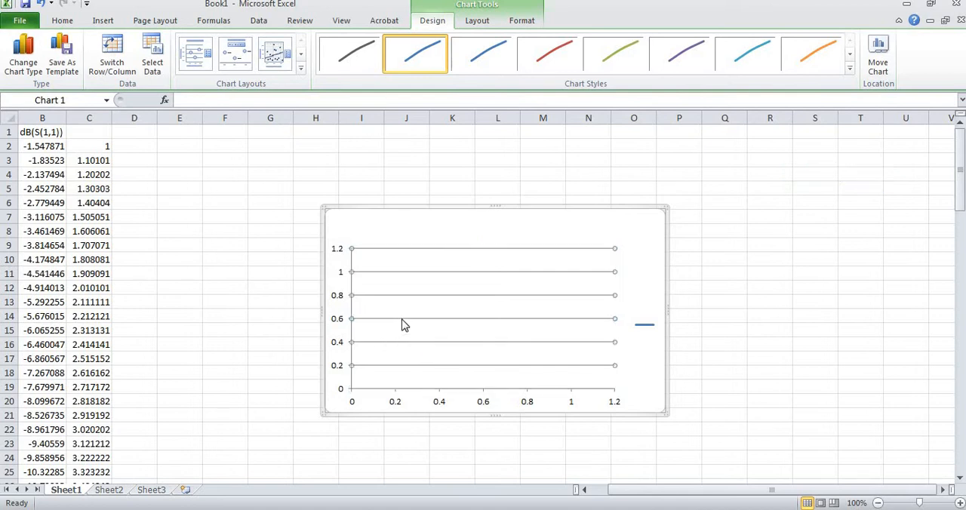
key("Delete")
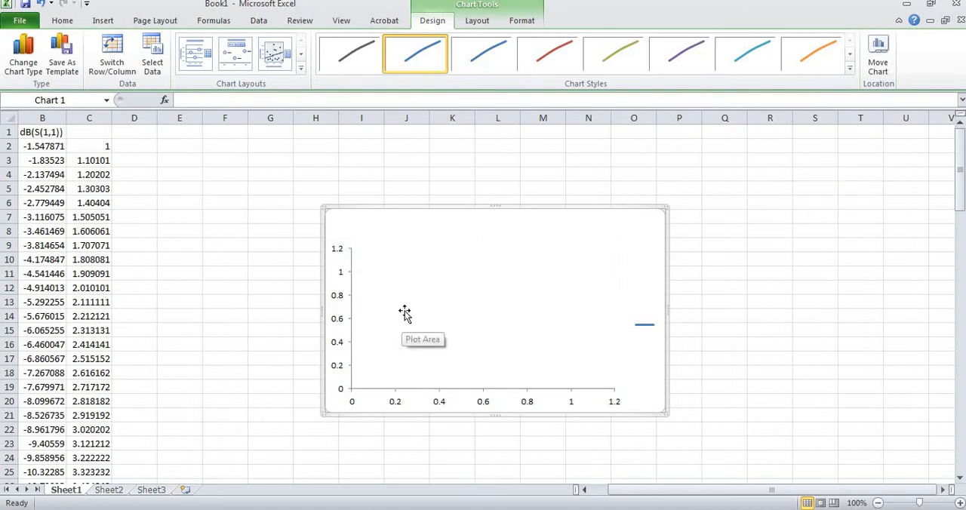
Give the chart's plot area a black outline
left_click(442, 306)
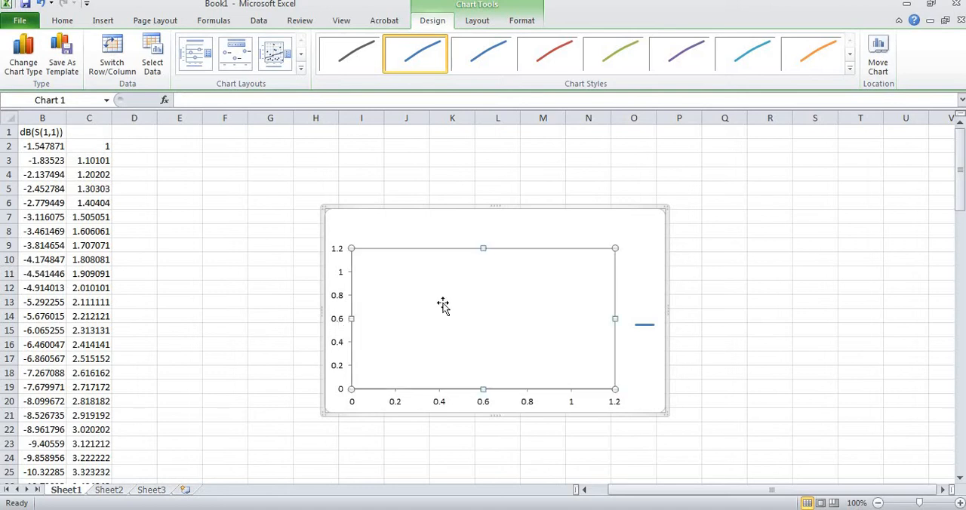
left_click(521, 23)
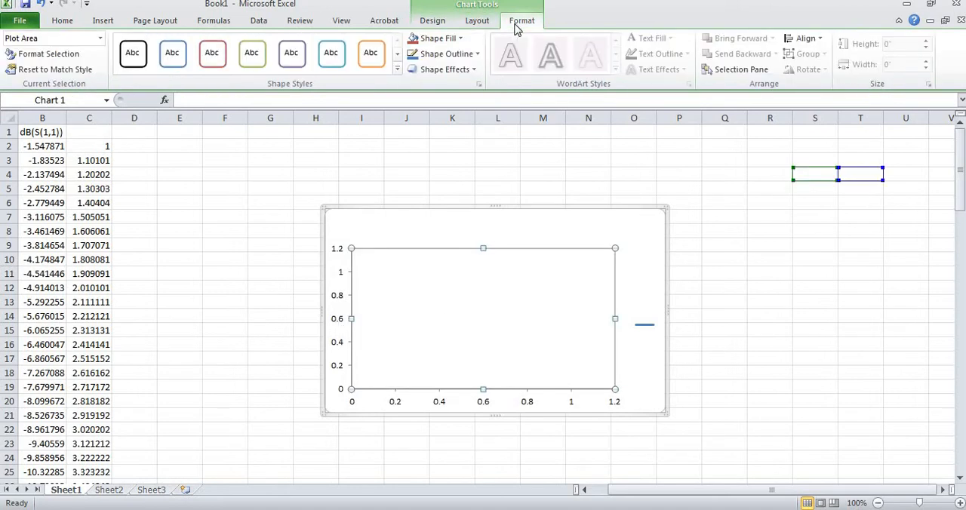
left_click(478, 55)
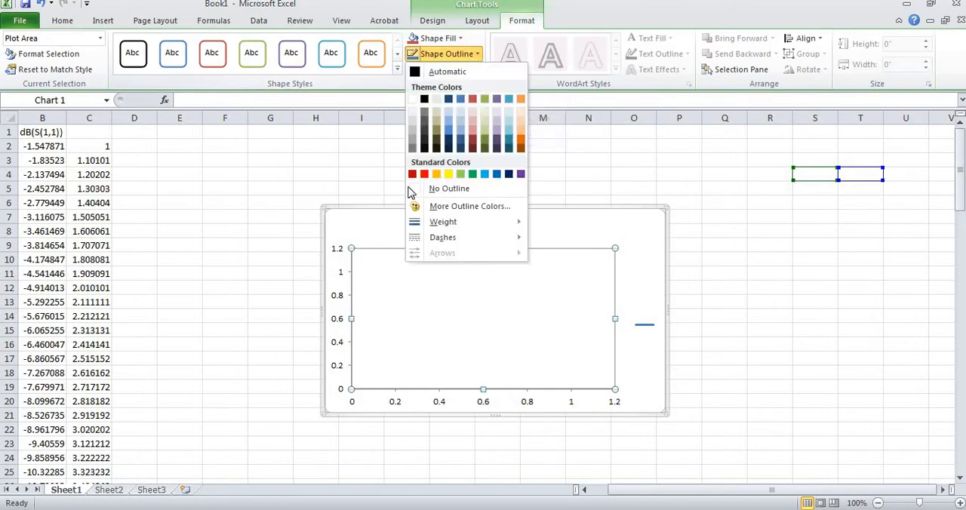
left_click(425, 102)
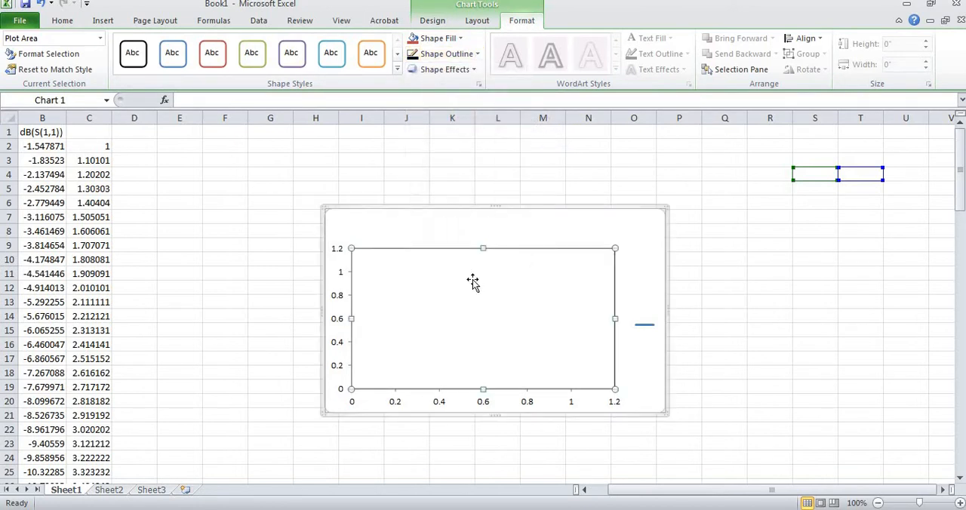
Move the legend inside the lower right part of the plot area and widen the plot area towards the chart's right edge
left_click(632, 352)
mouse_move(642, 327)
left_mouse_down()
mouse_move(596, 320)
mouse_move(590, 342)
mouse_move(642, 310)
left_mouse_up()
left_click(608, 310)
Give the chart legend a black outline and deselect the chart
left_click(592, 341)
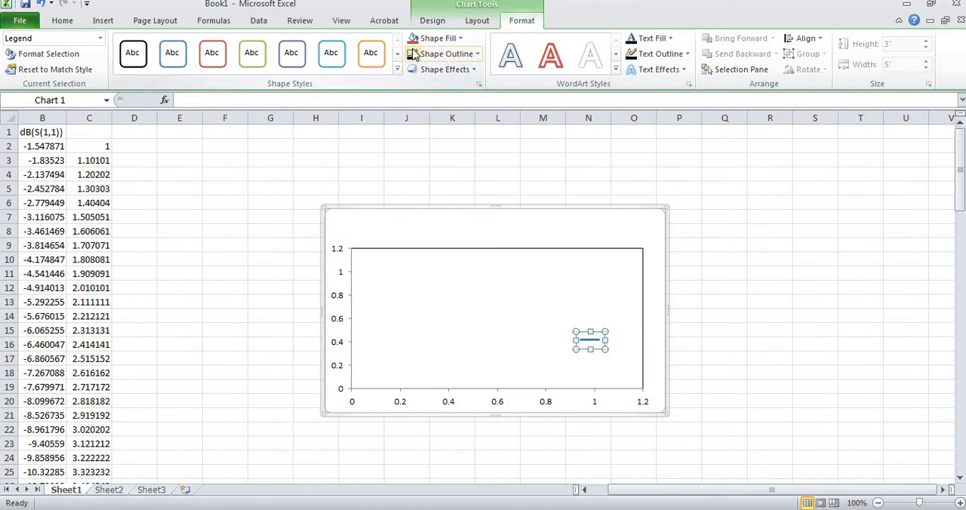
left_click(453, 201)
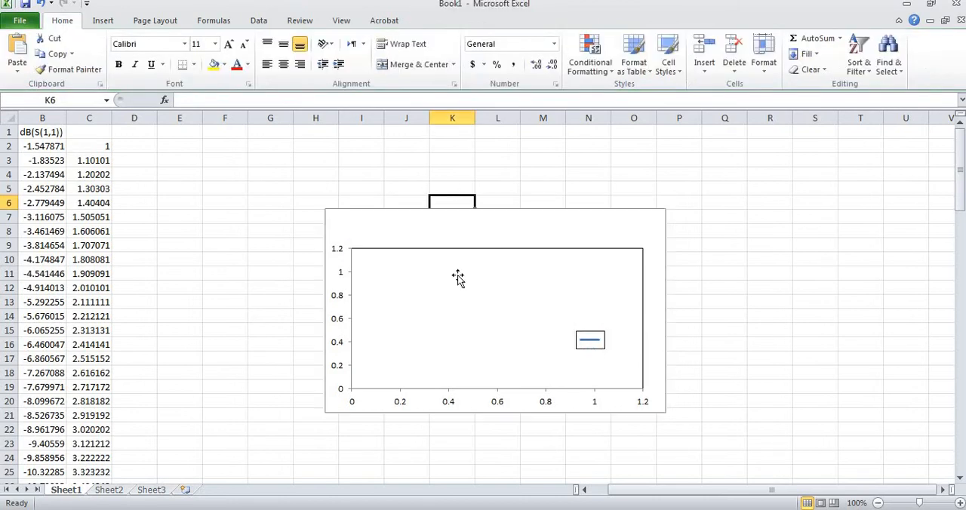
Resize the plot area to make room for axis titles, raising its top and bottom edges and moving its left edge inward
left_click(456, 318)
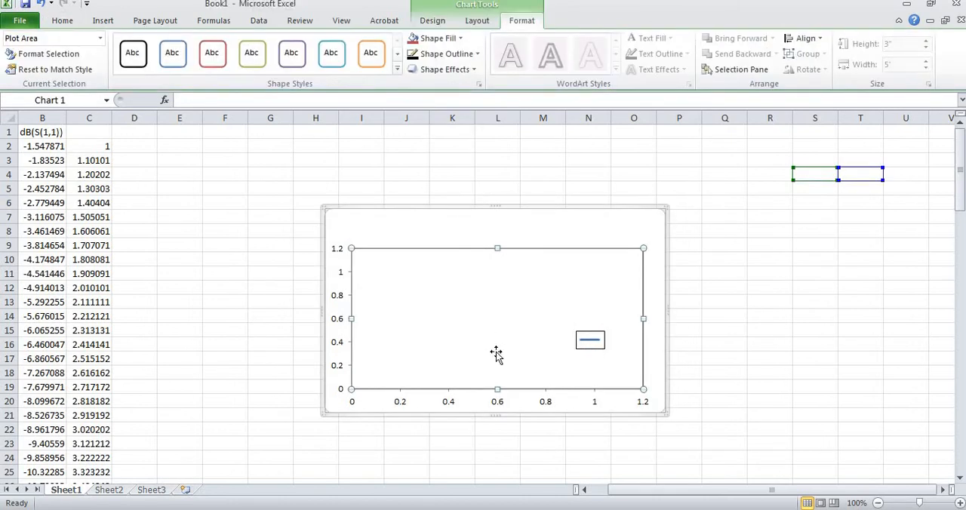
left_click_drag(495, 377, 500, 357)
left_click_drag(498, 248, 500, 220)
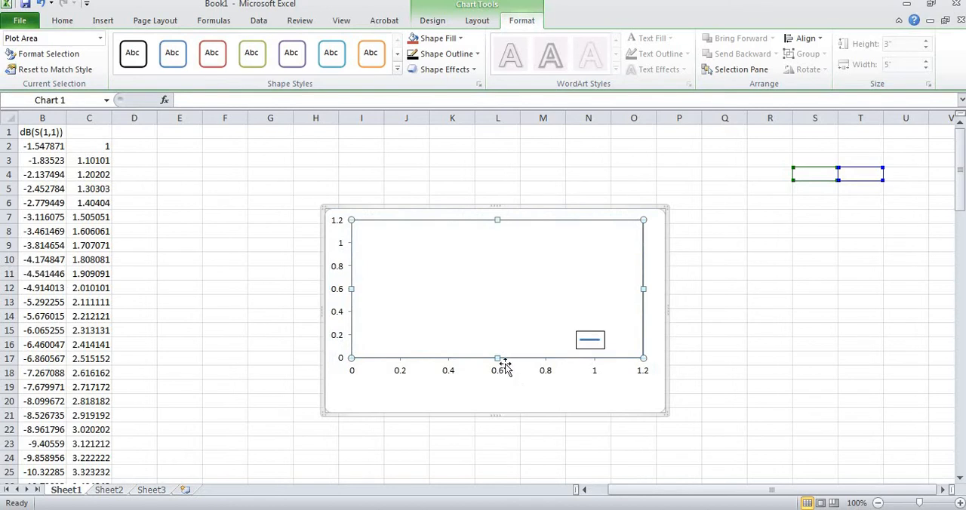
left_click_drag(497, 367, 496, 371)
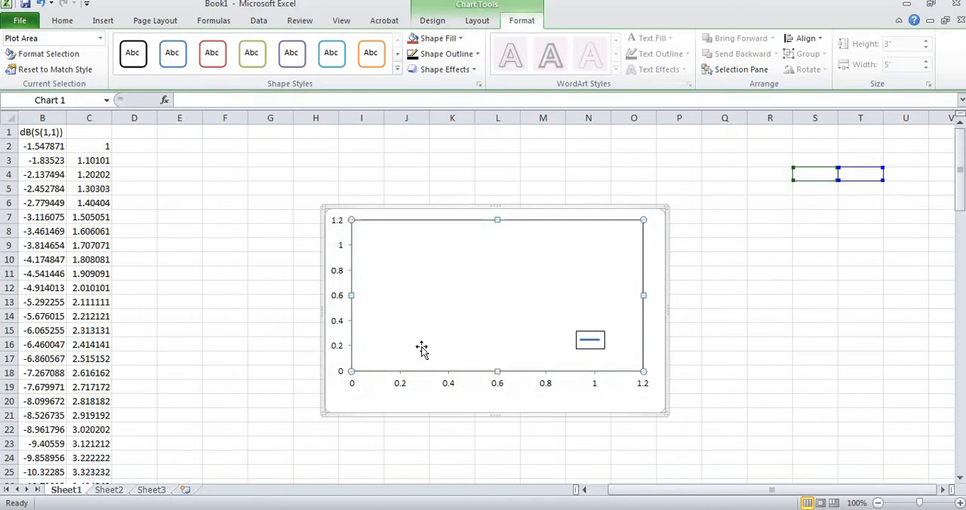
left_click_drag(351, 295, 381, 292)
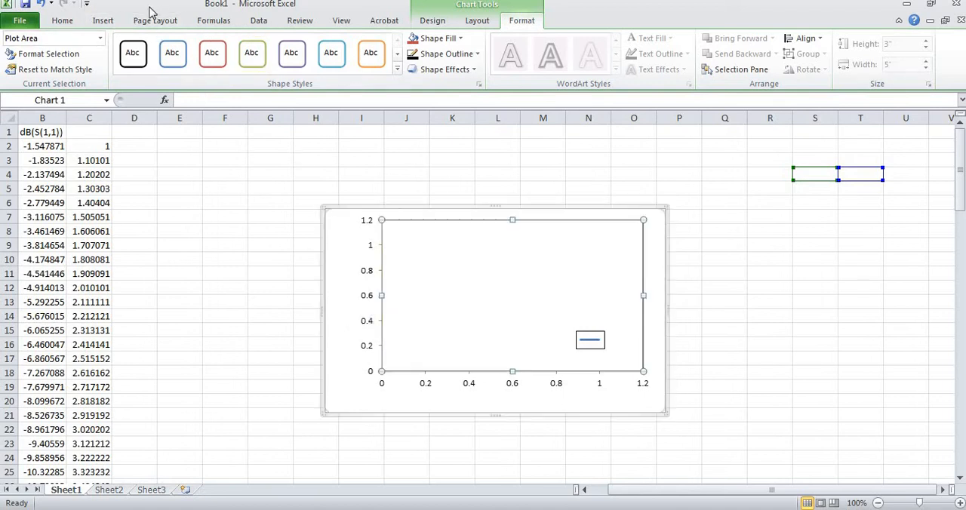
Add a title below the primary horizontal axis reading "Frequency (GHz)"
left_click(100, 22)
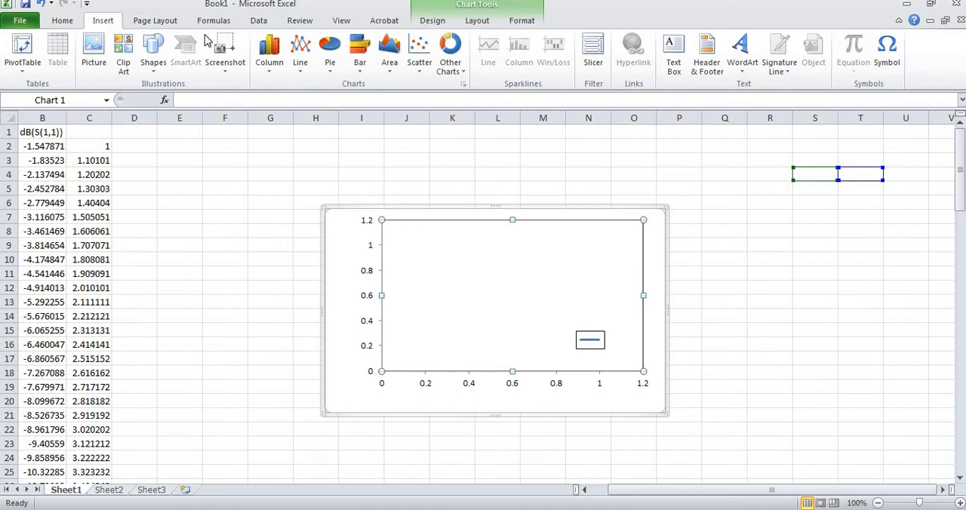
left_click(477, 21)
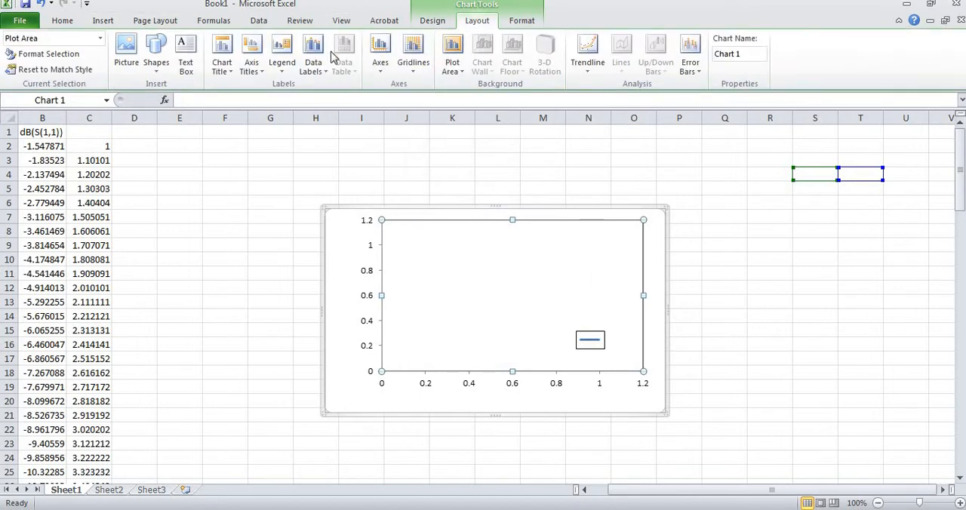
left_click(258, 75)
mouse_move(264, 109)
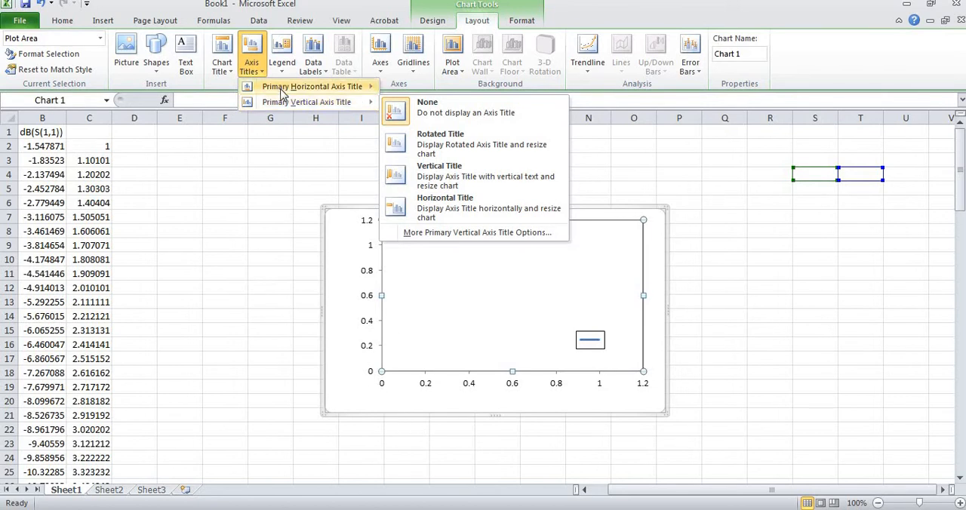
mouse_move(285, 90)
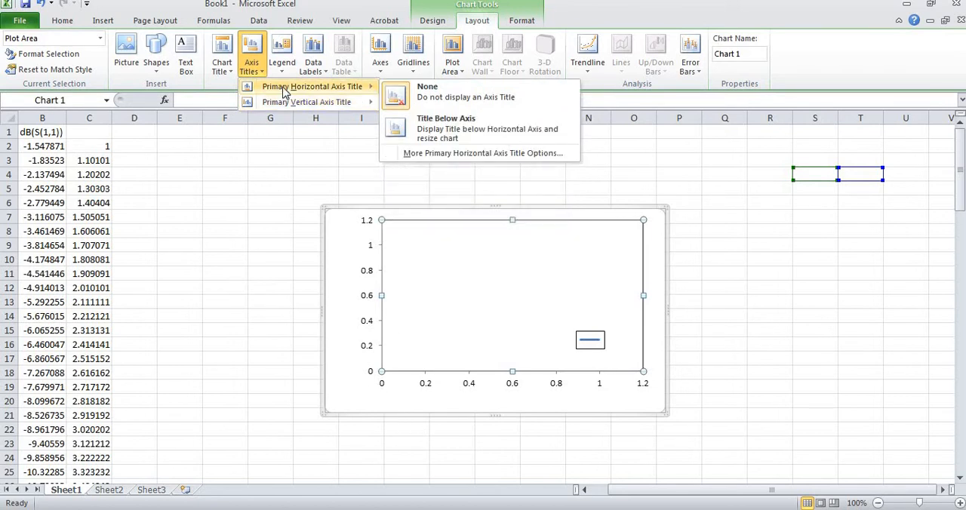
left_click(427, 128)
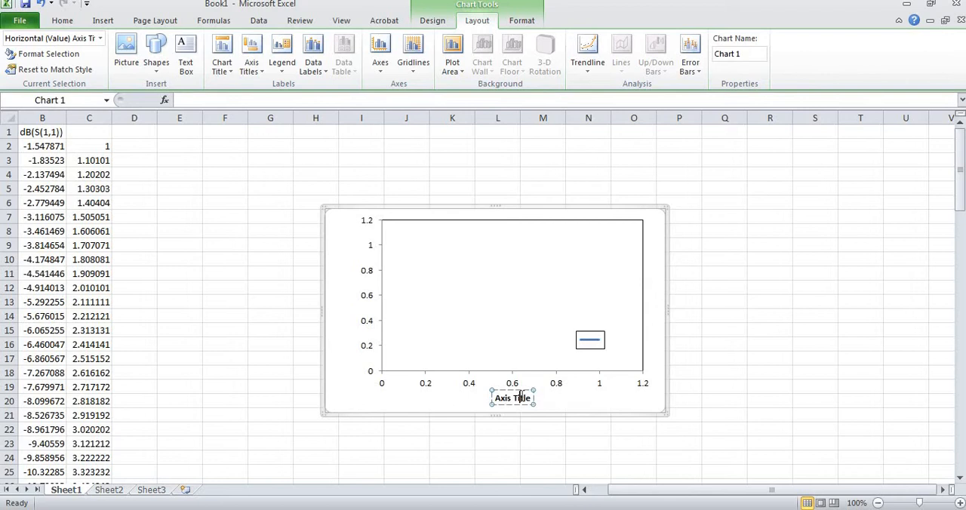
key("BackSpace")
key("BackSpace")
key("BackSpace")
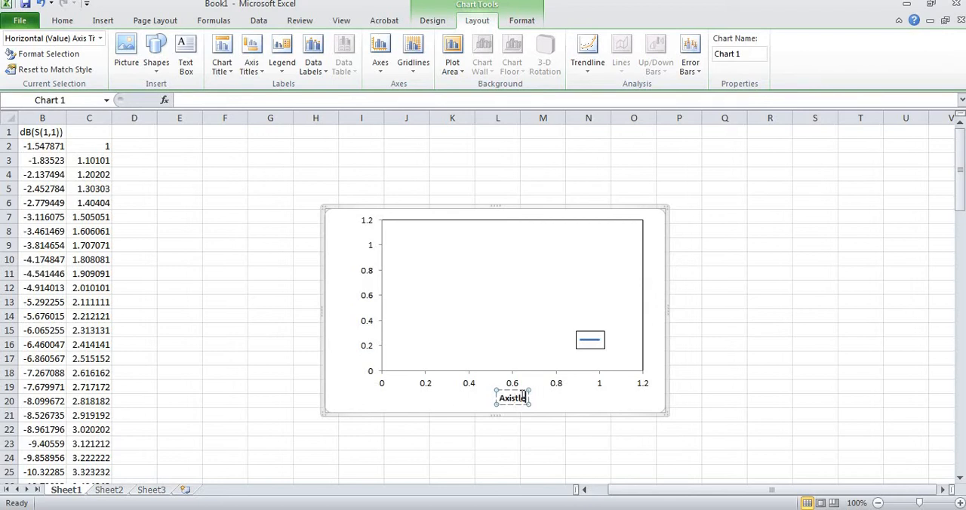
key("BackSpace")
key("BackSpace")
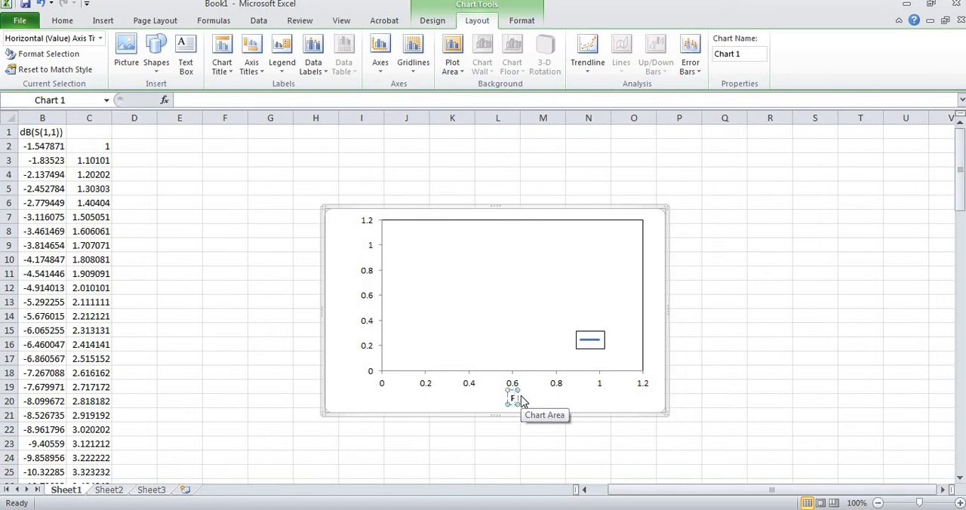
type("Frequency")
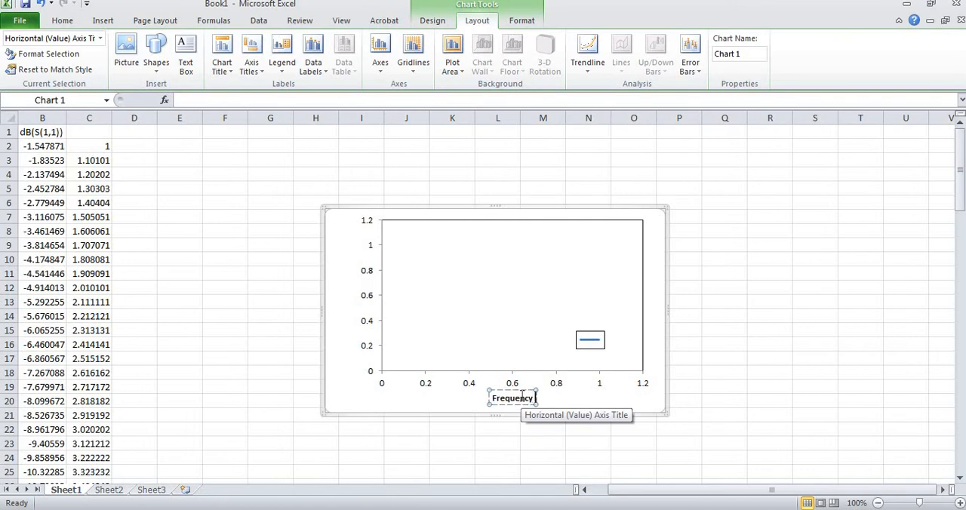
type(" (")
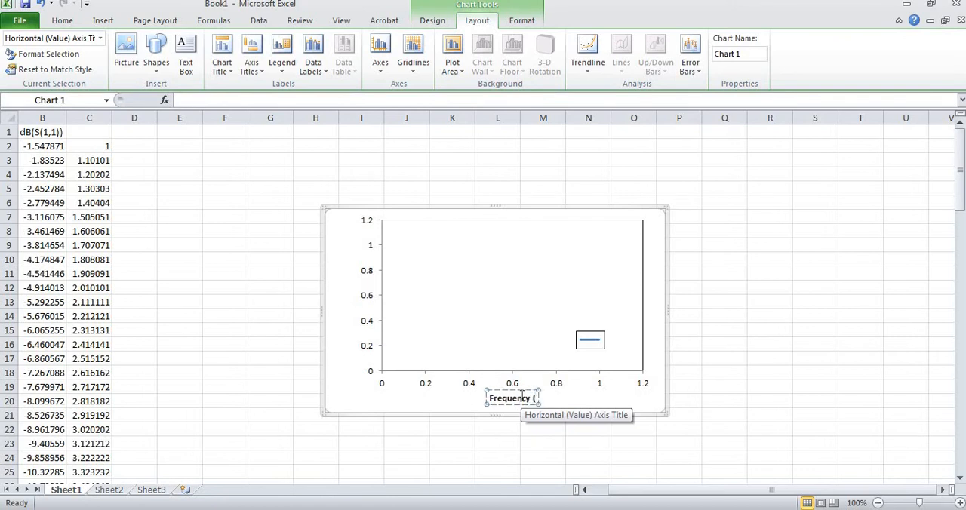
type("GHz")
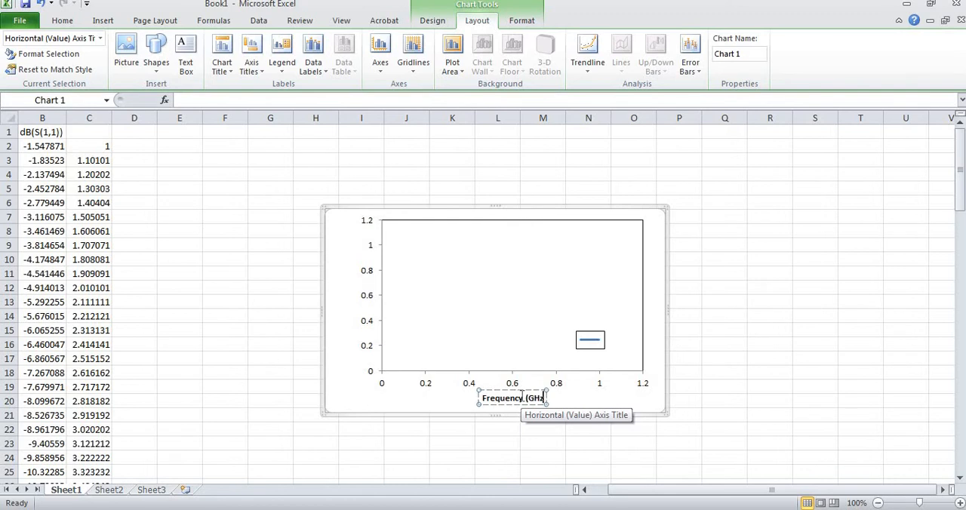
type(")")
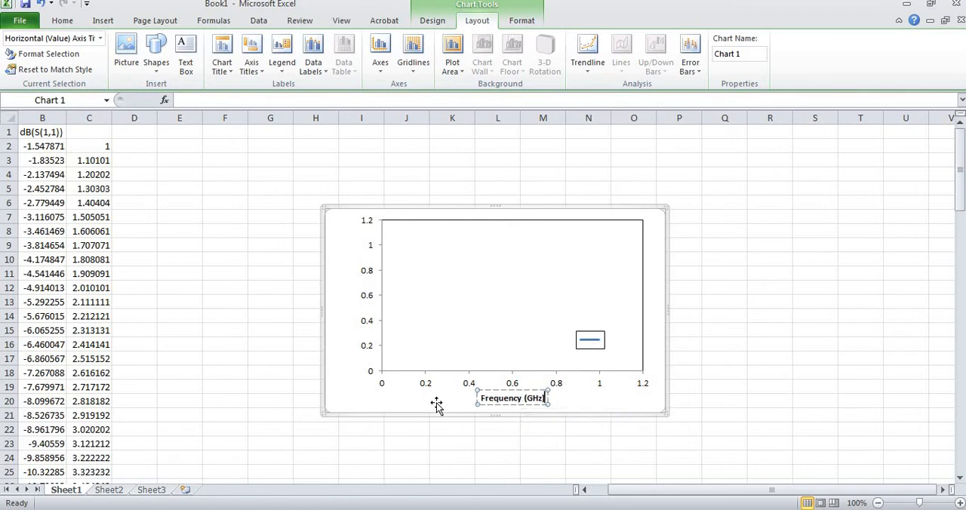
left_click(408, 403)
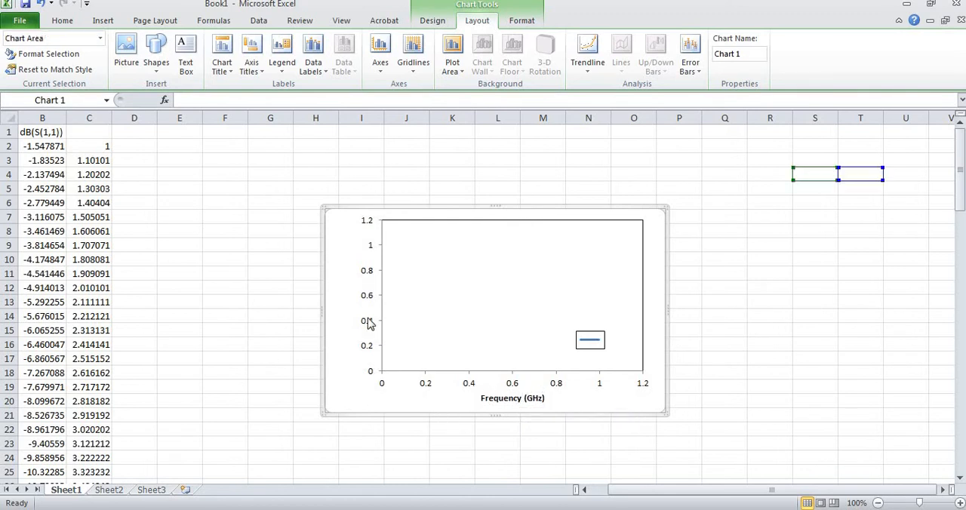
Add a rotated title to the primary vertical axis reading "Return Loss (dB)"
left_click(251, 65)
mouse_move(268, 106)
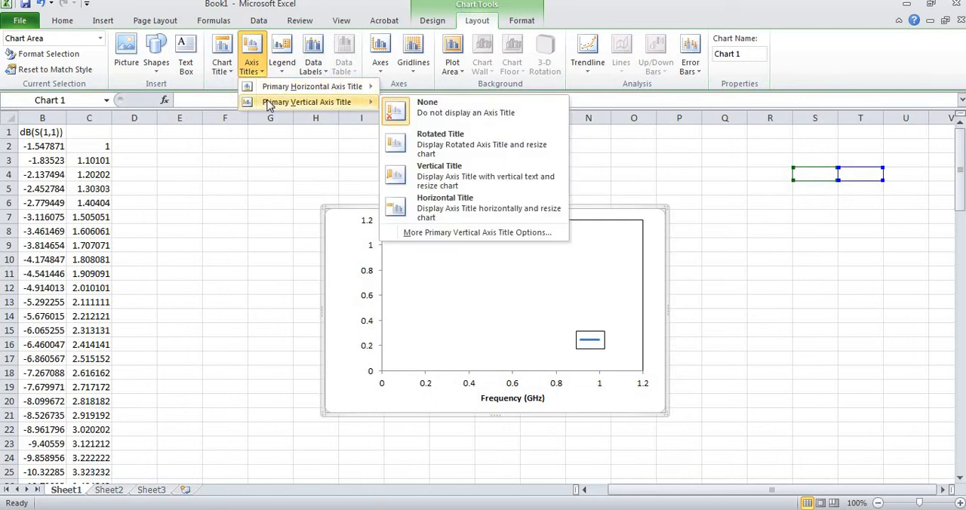
left_click(415, 147)
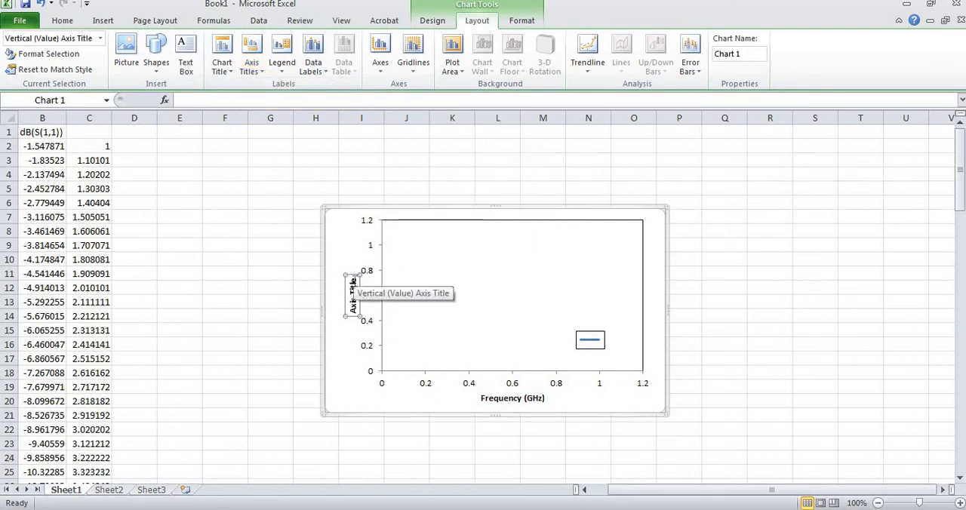
left_click(352, 285)
key("BackSpace")
key("BackSpace")
key("BackSpace")
key("BackSpace")
key("BackSpace")
key("BackSpace")
key("BackSpace")
key("BackSpace")
key("BackSpace")
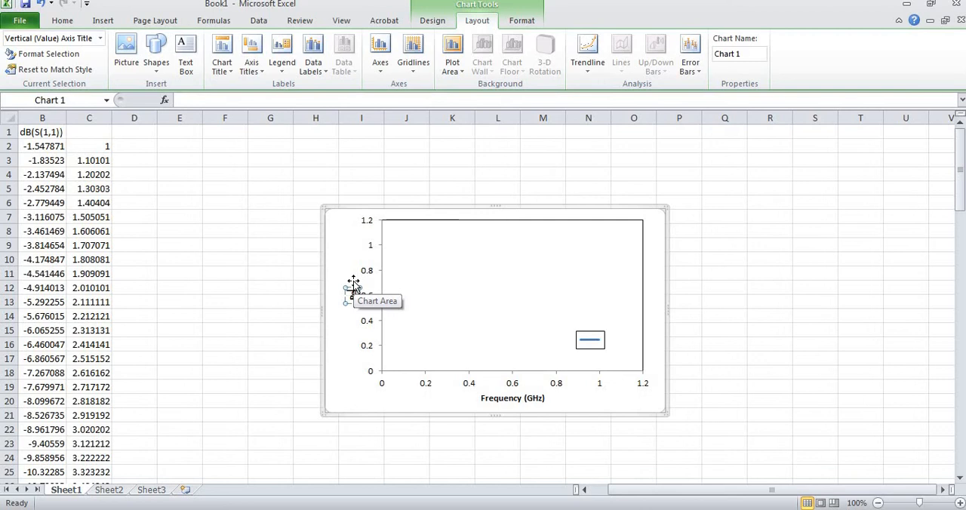
type("Return")
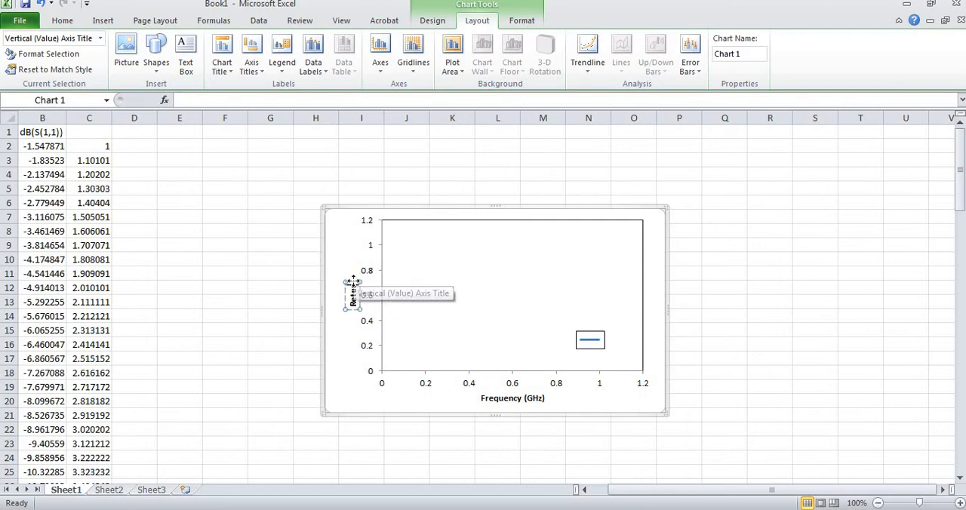
key("BackSpace")
type("Lo")
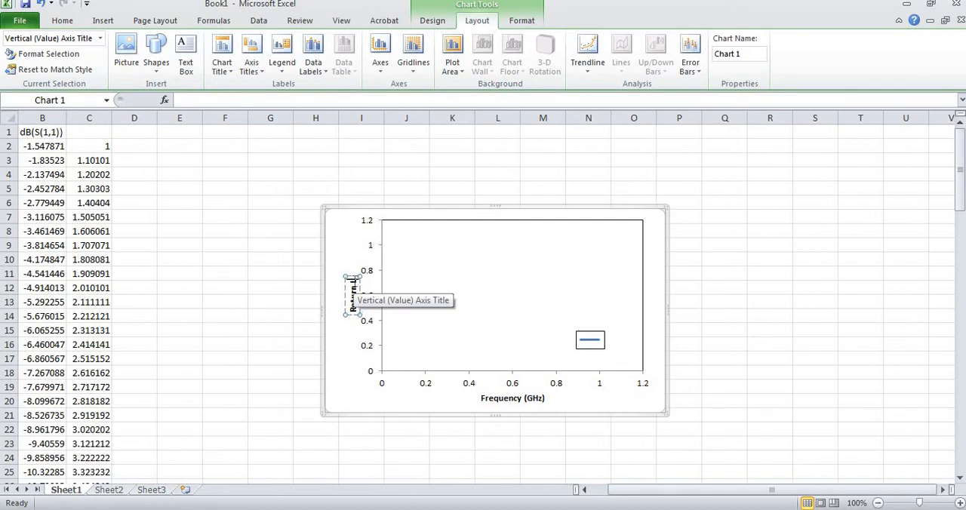
type("ss (dB)")
left_click(463, 305)
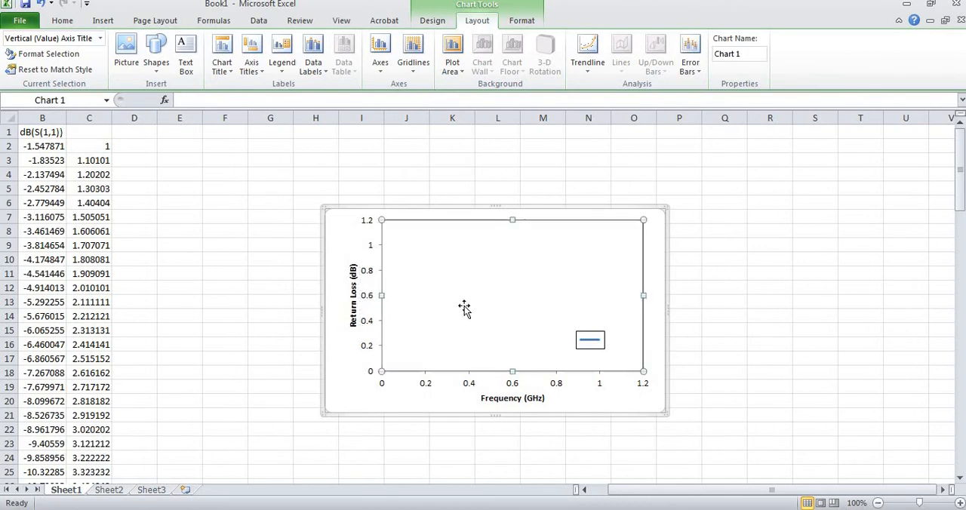
Set the vertical axis's major tick mark type to None
left_click(366, 298)
left_click(367, 298)
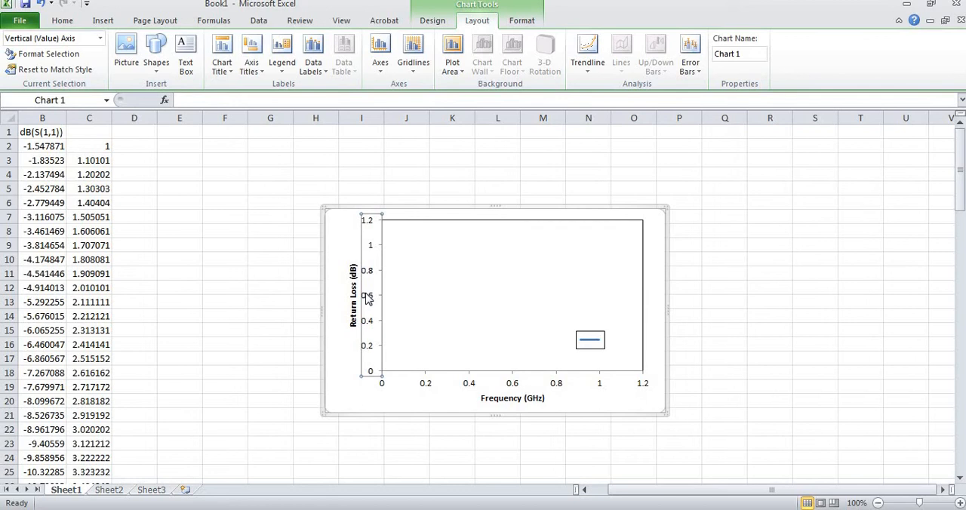
right_click(367, 298)
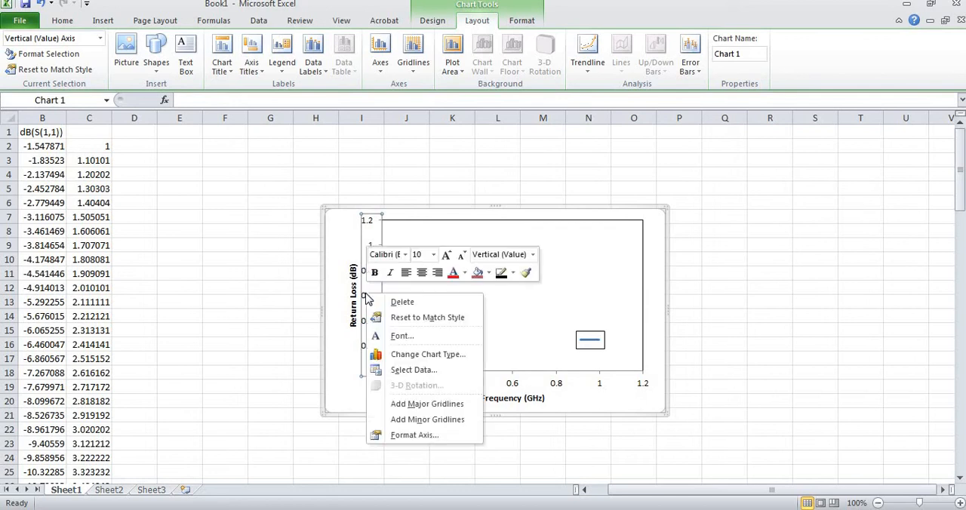
left_click(416, 436)
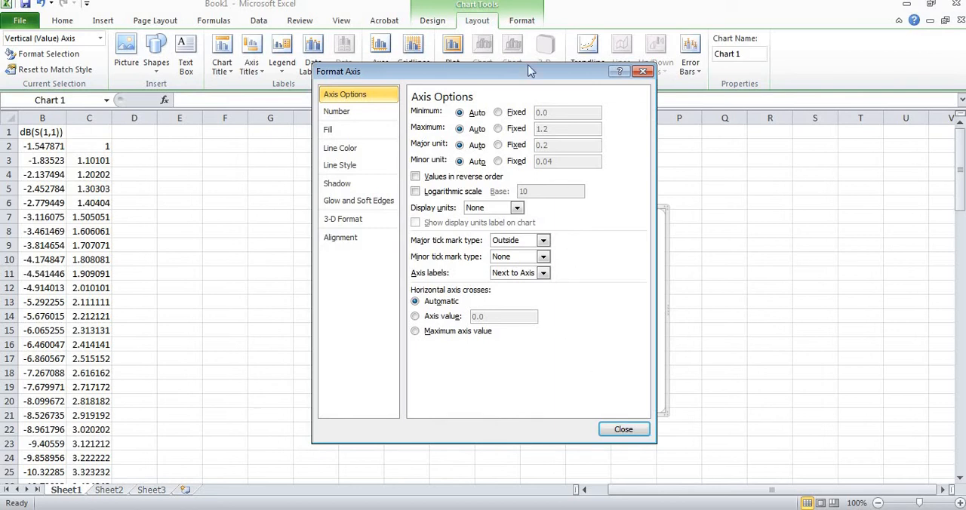
left_click_drag(470, 75, 146, 91)
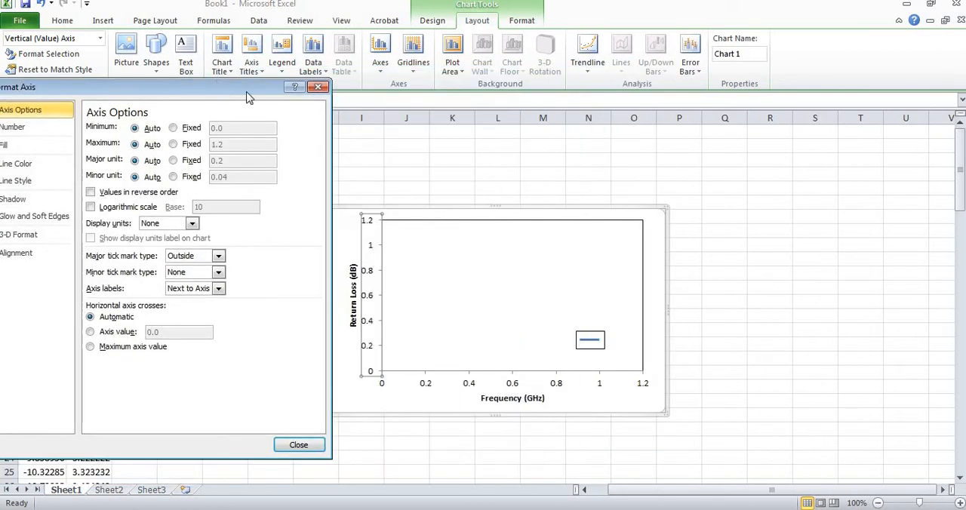
left_click(217, 256)
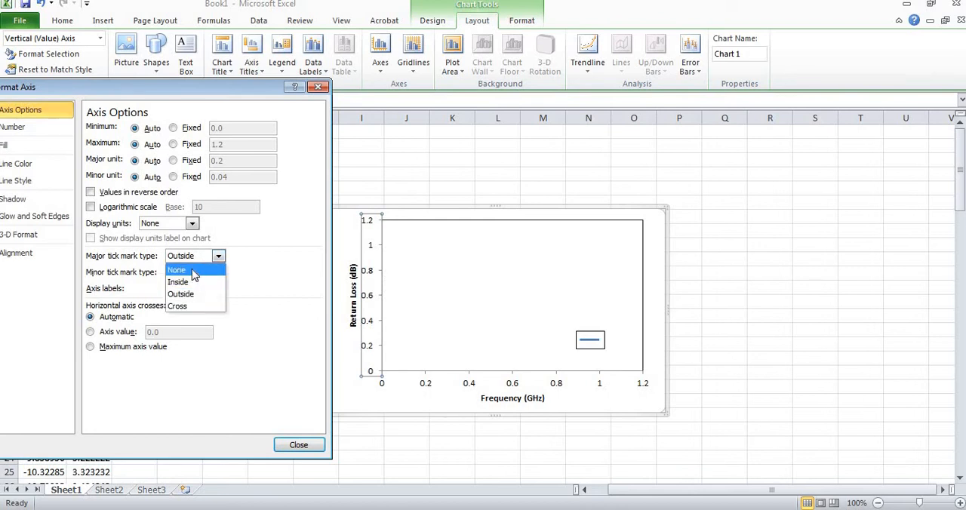
left_click(193, 272)
left_click(302, 443)
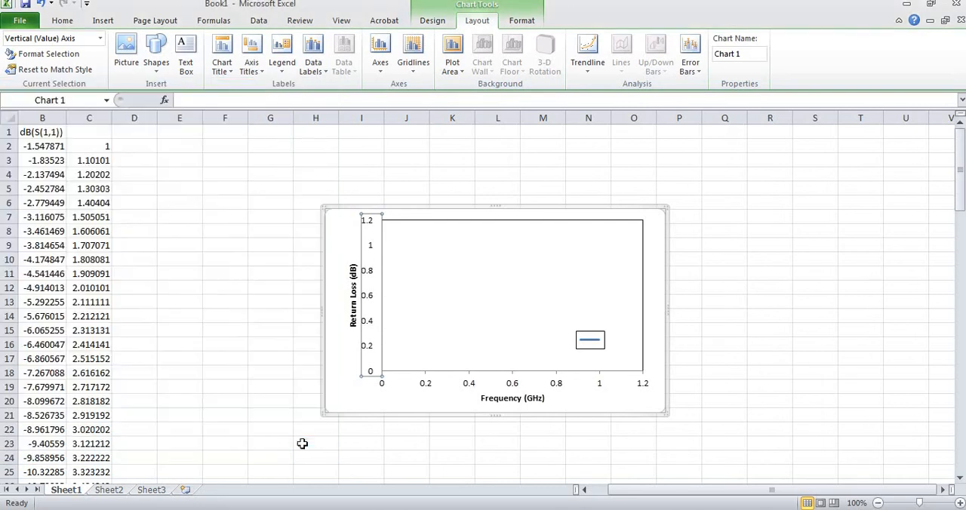
Set the horizontal axis's major tick mark type to None
left_click(405, 411)
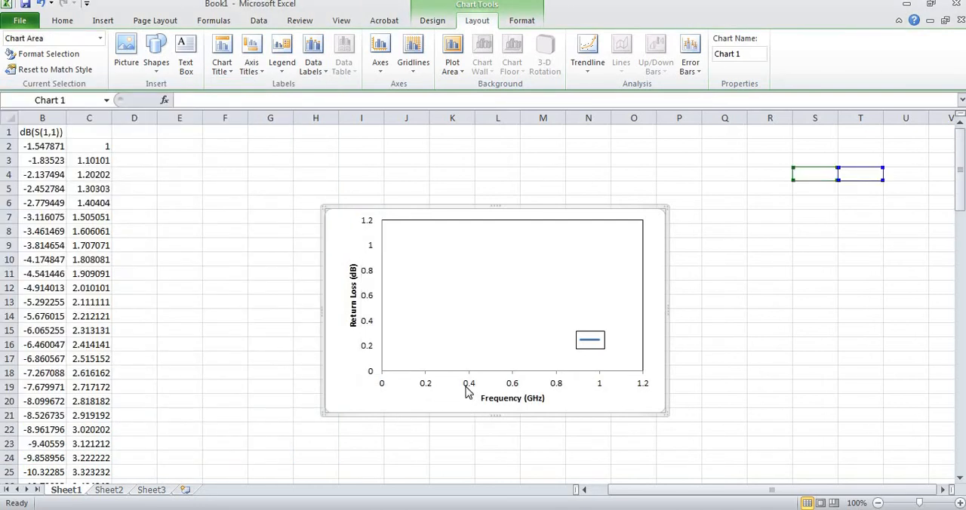
left_click(468, 384)
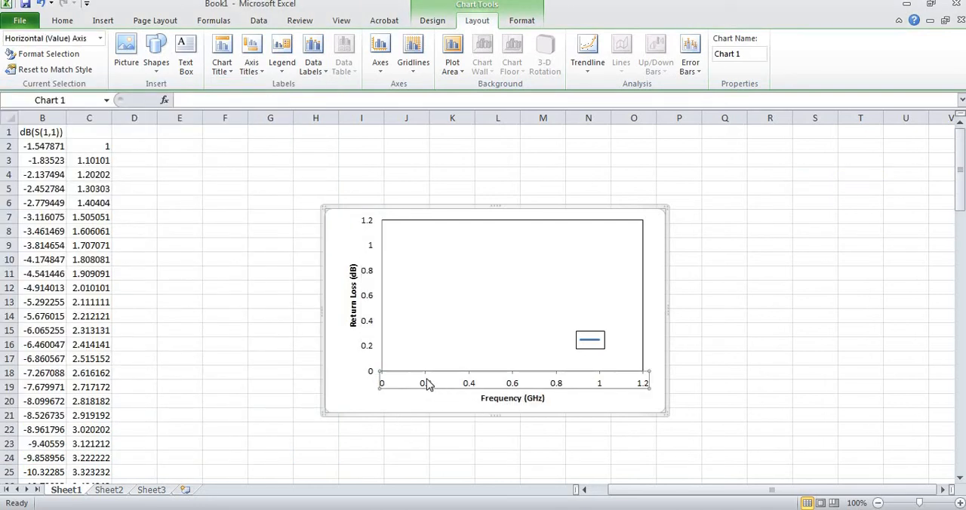
right_click(467, 385)
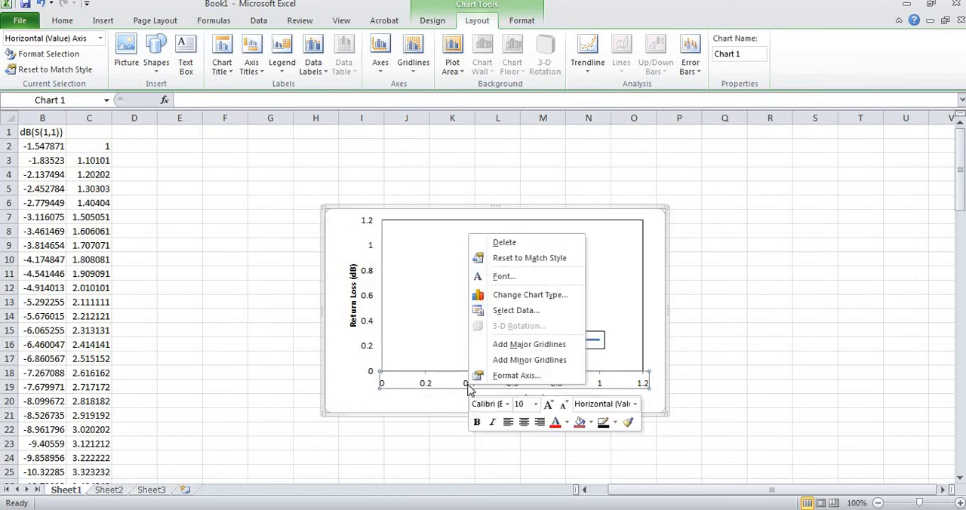
left_click(516, 375)
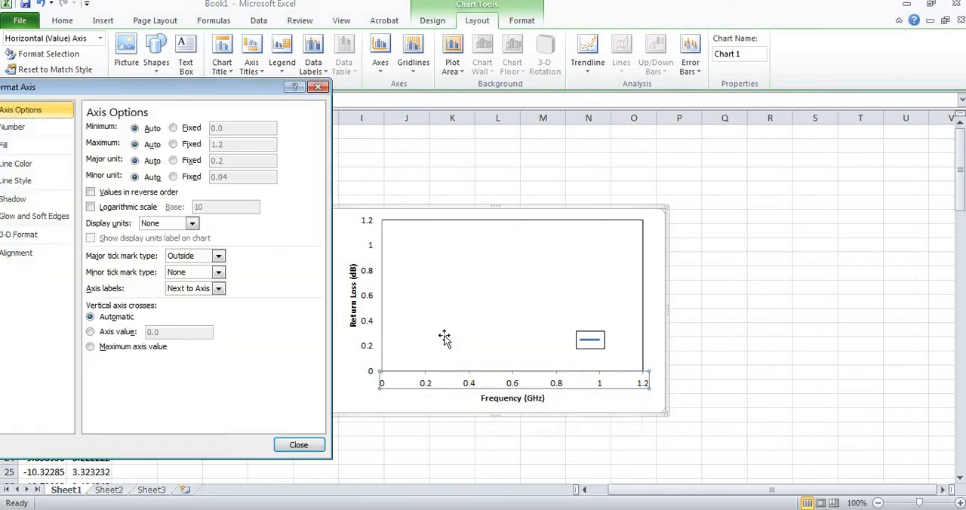
left_click(202, 256)
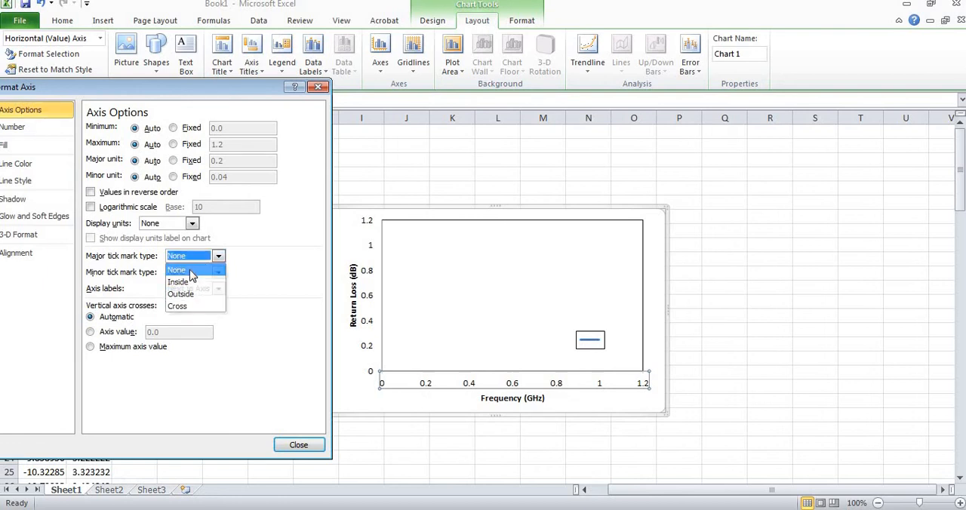
left_click(185, 269)
left_click(300, 445)
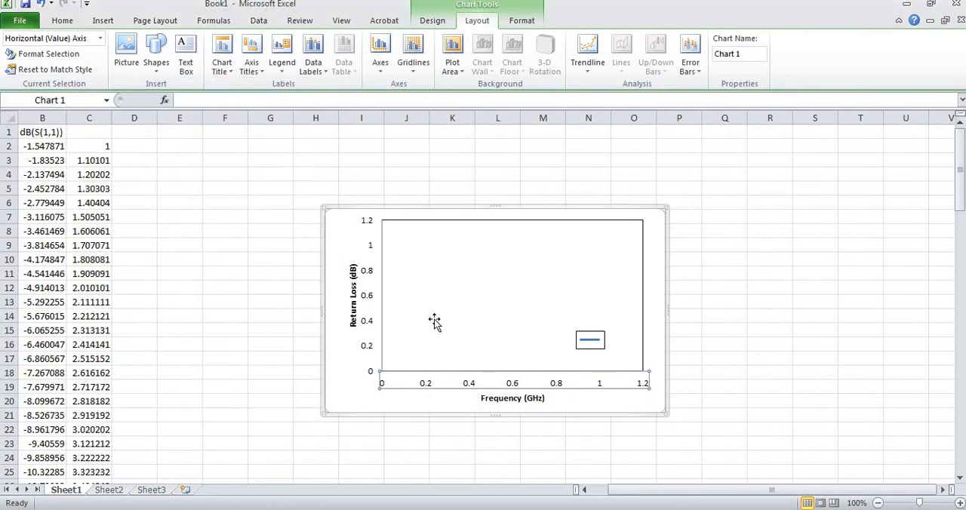
Open the chart's data source selection and remove the blank series
left_click(475, 274)
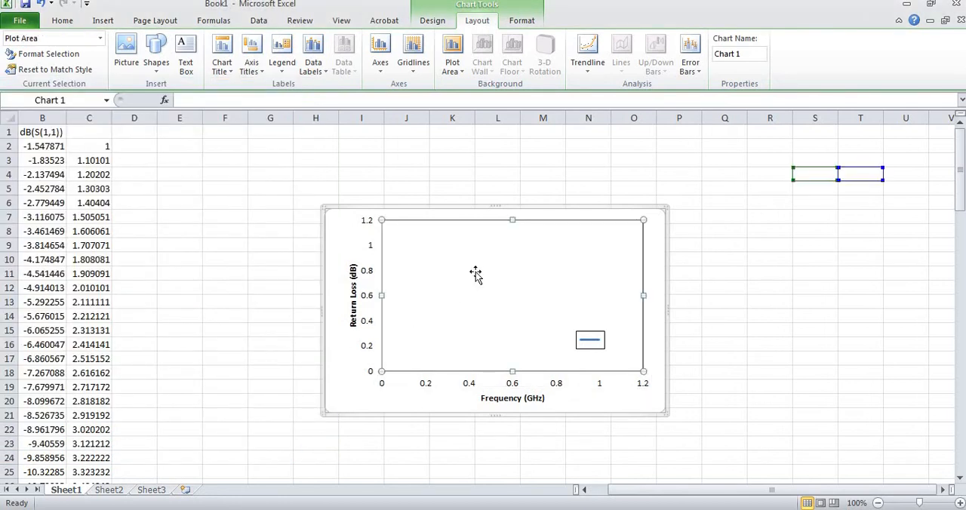
right_click(446, 308)
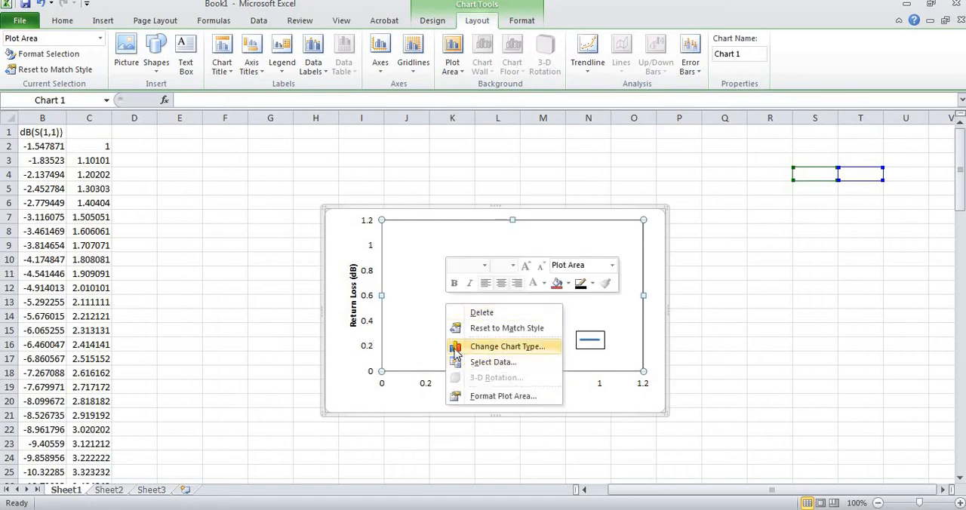
right_click(401, 285)
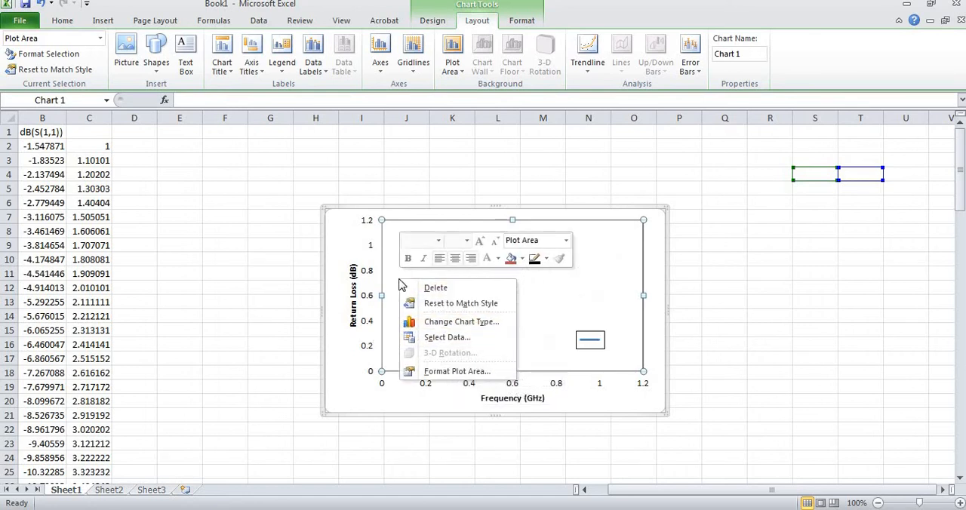
left_click(452, 338)
left_click(570, 332)
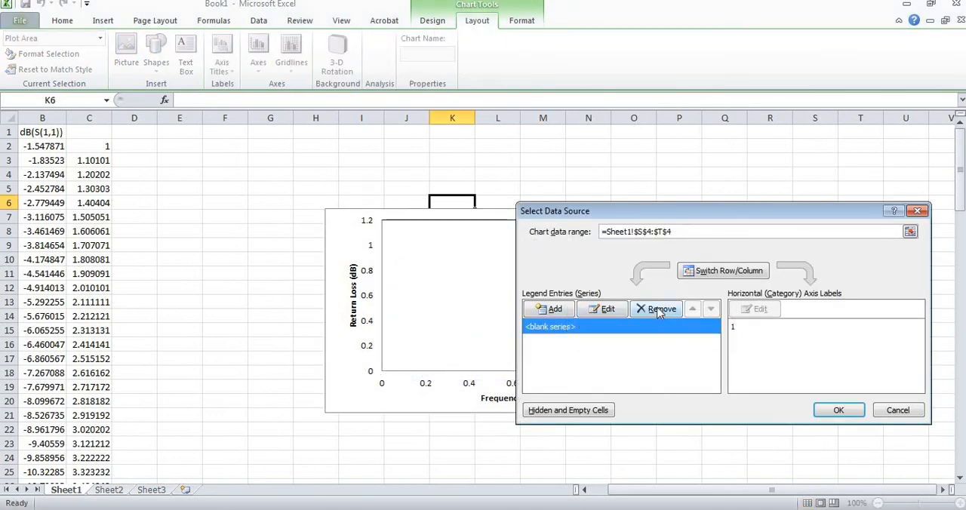
left_click(658, 311)
Add a data series named "S11" with Sheet1 cells C2:C101 as its X values
left_click(555, 310)
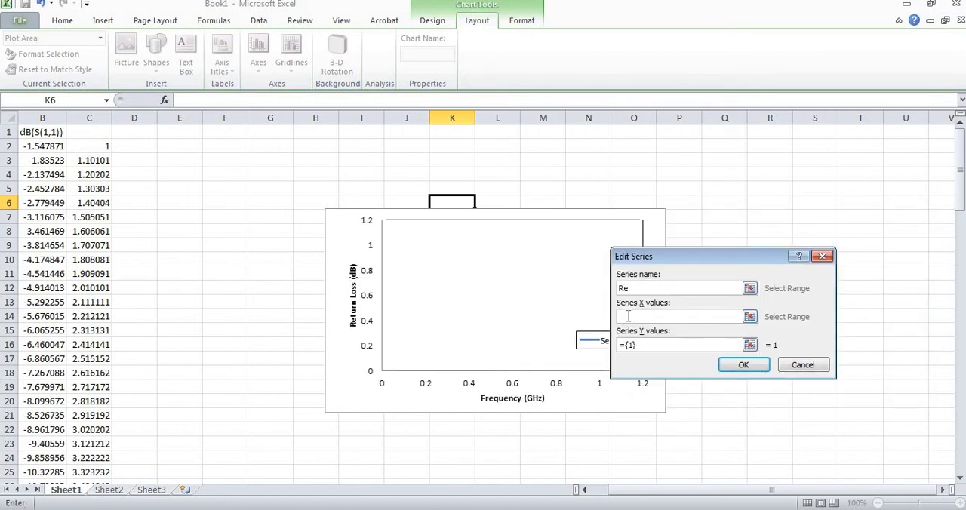
type("Retu")
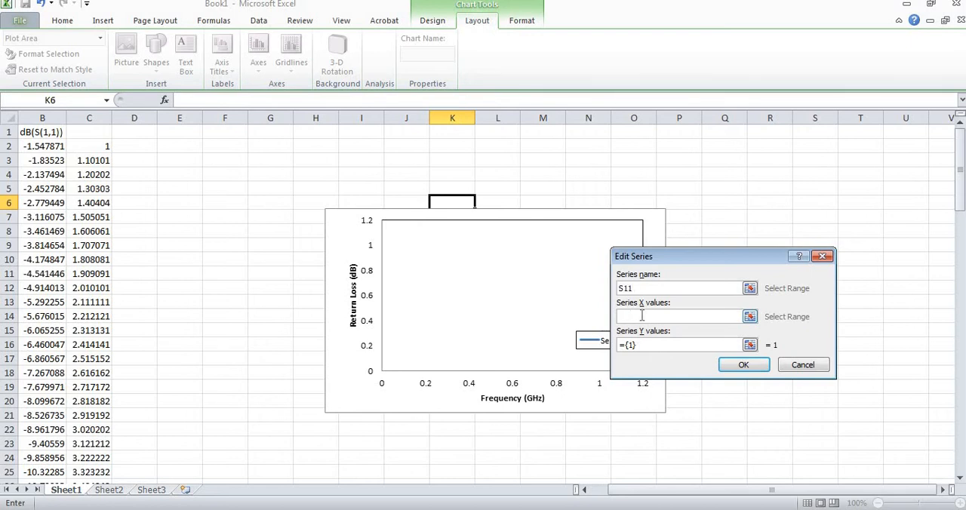
left_click(641, 316)
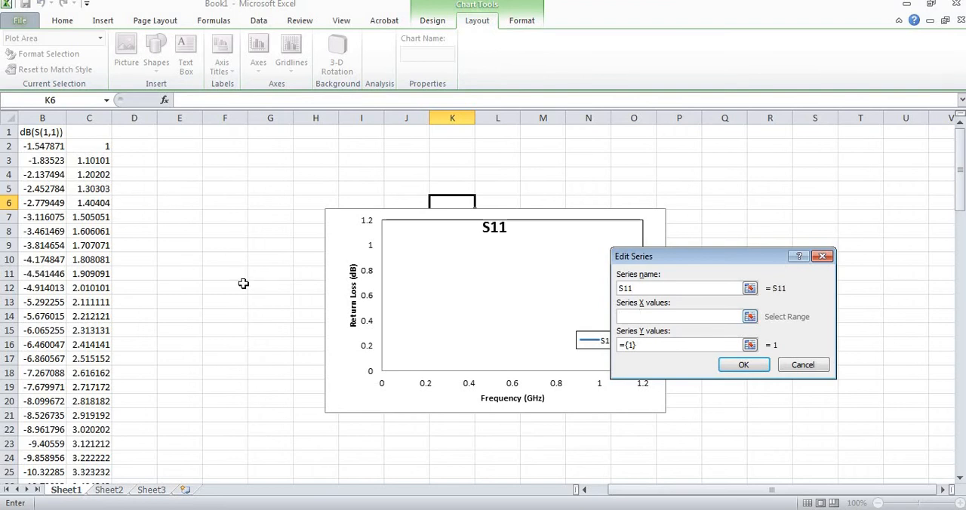
left_click_drag(687, 489, 519, 441)
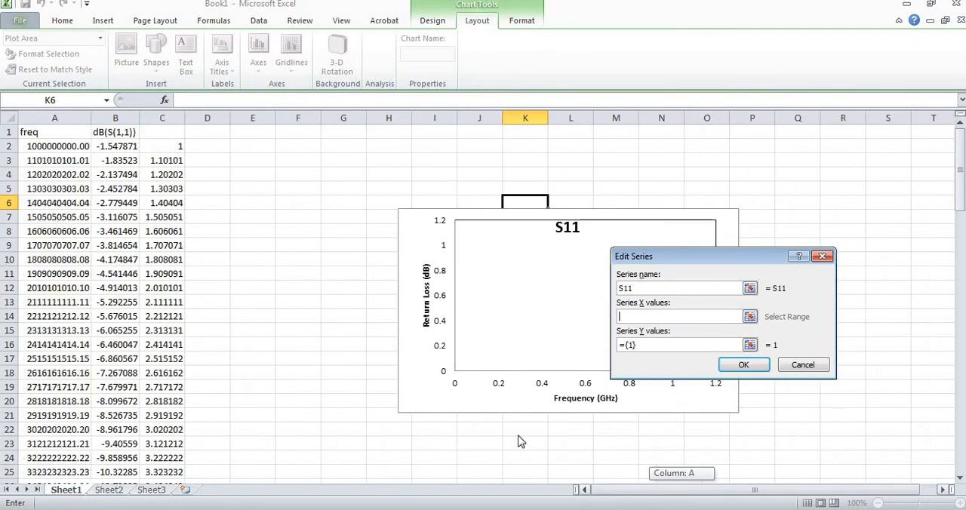
left_click(163, 145)
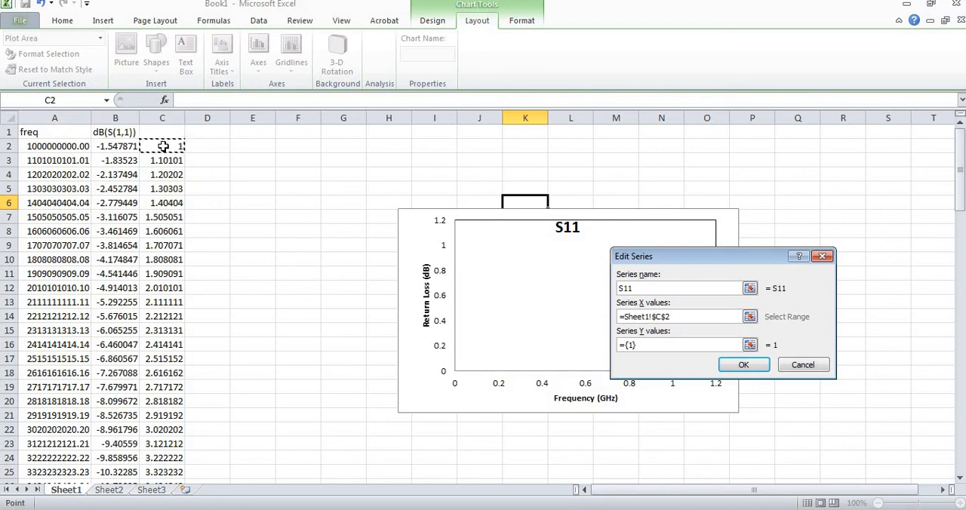
key("ctrl+shift+Down")
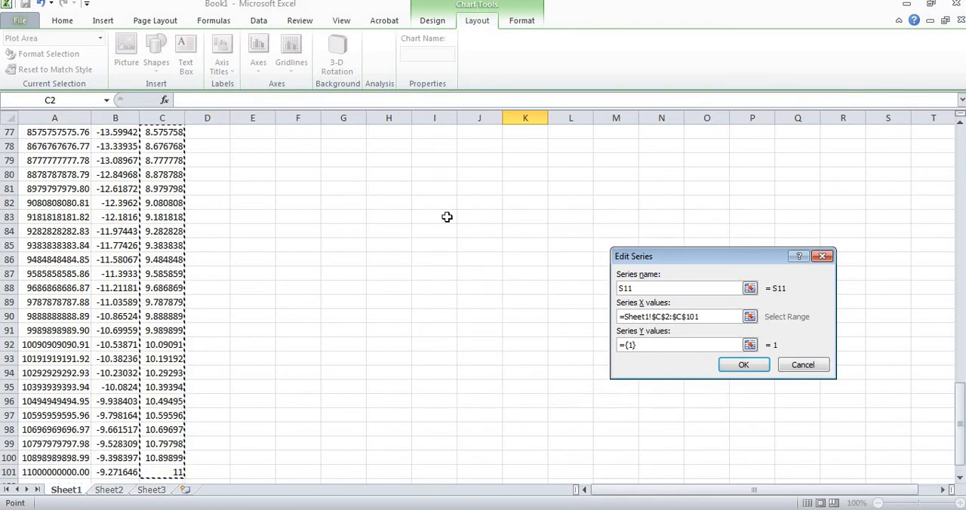
Set the S11 series' Y values to Sheet1 cells B2:B101 and apply the new data source to the chart
left_click(692, 344)
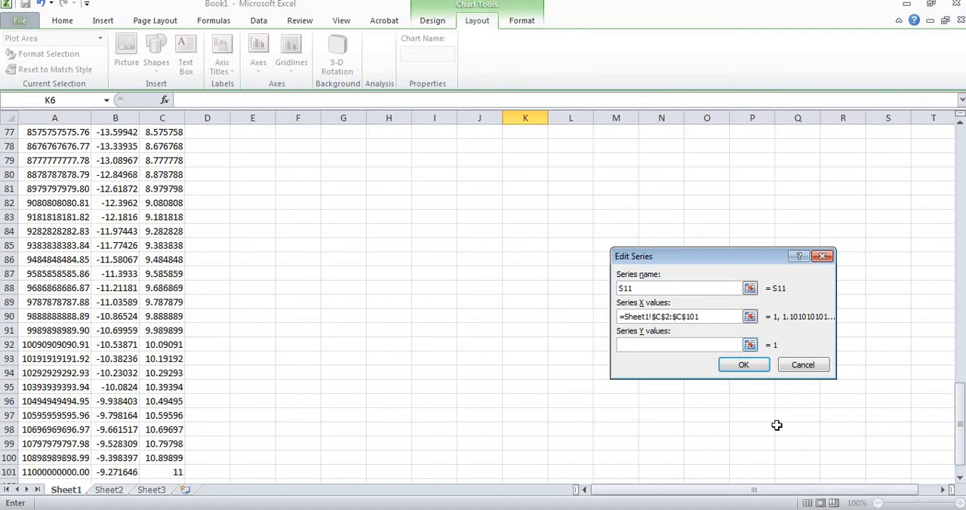
left_click_drag(959, 426, 960, 139)
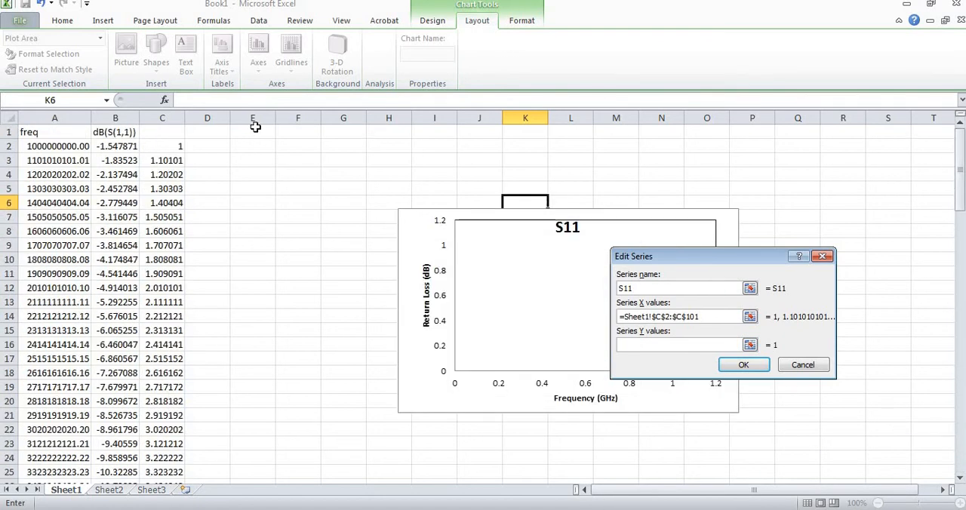
left_click(116, 147)
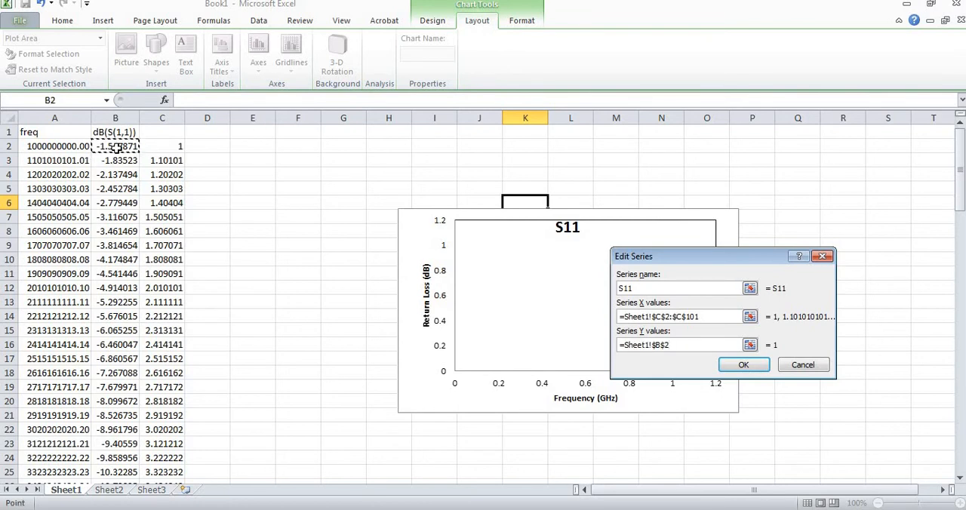
key("ctrl+shift+Down")
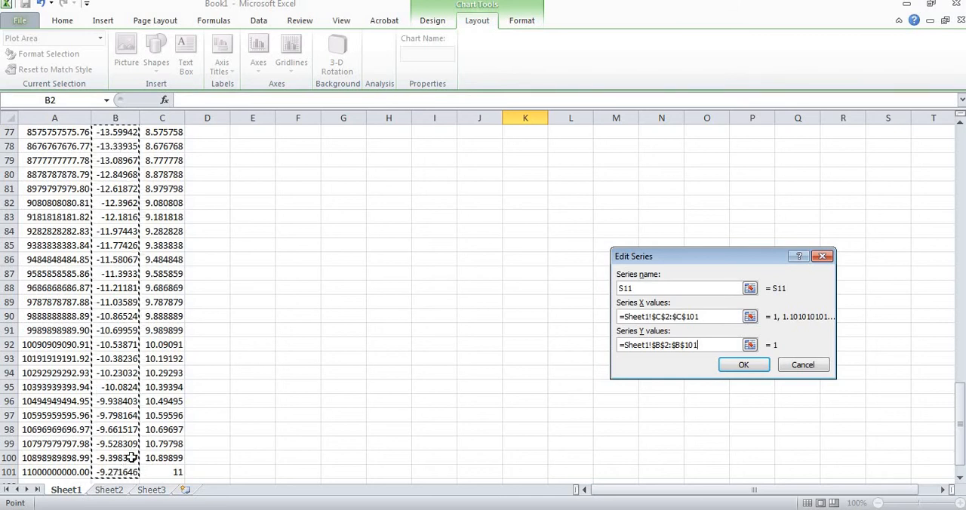
left_click(735, 367)
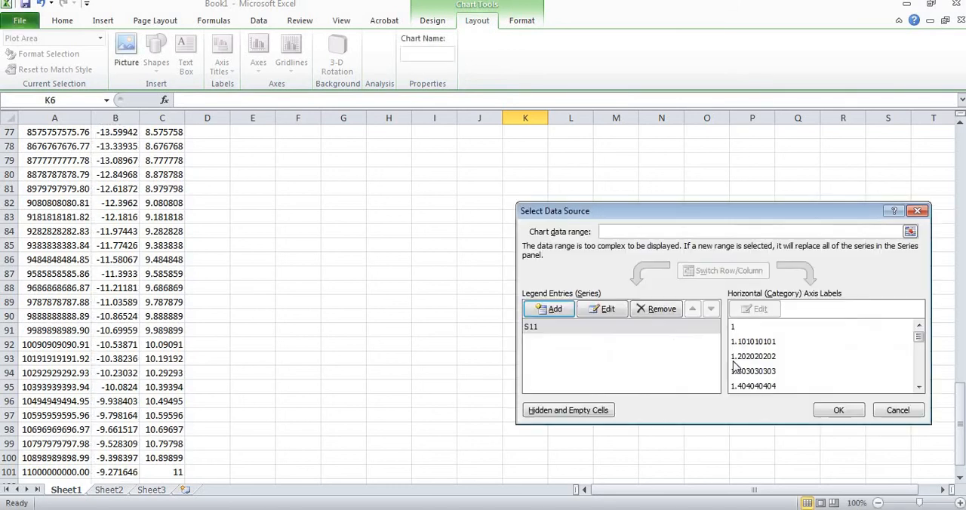
left_click(838, 410)
left_click_drag(852, 416, 849, 390)
left_click(849, 390)
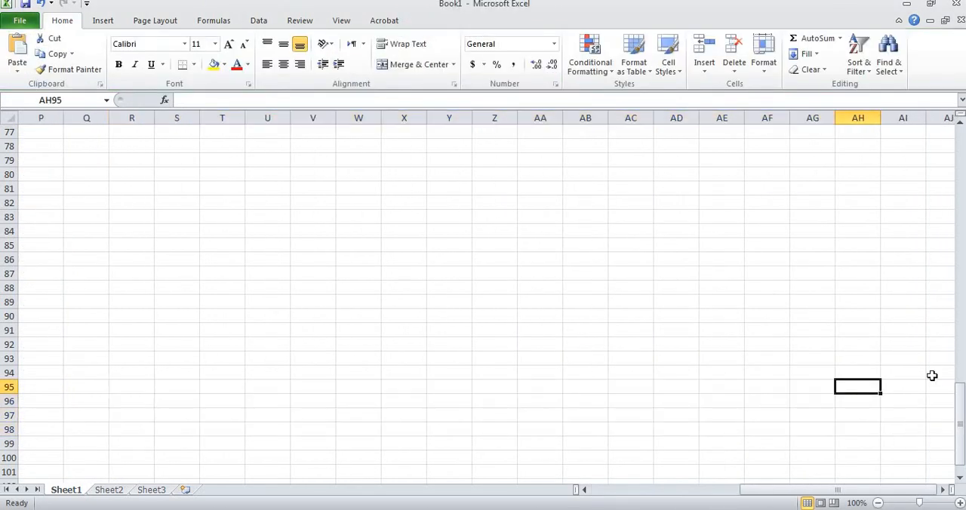
Give the S11 curve in the chart a short-dashed line style and deselect the curve
left_click_drag(957, 427, 935, 155)
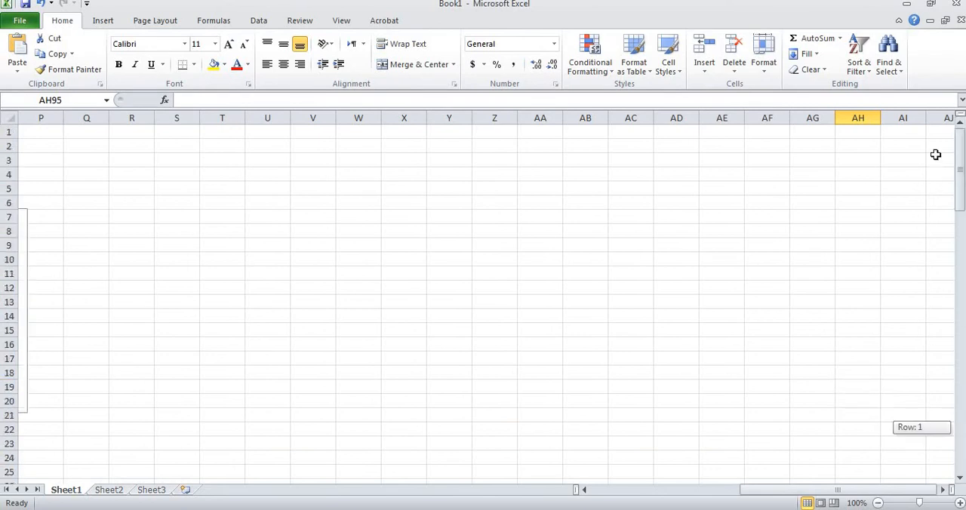
left_click_drag(821, 492, 649, 487)
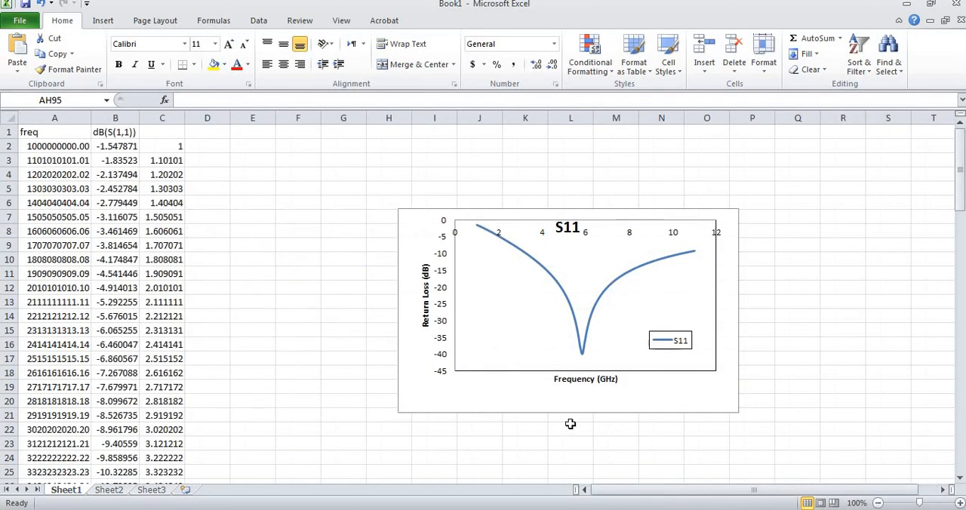
left_click(591, 322)
right_click(590, 320)
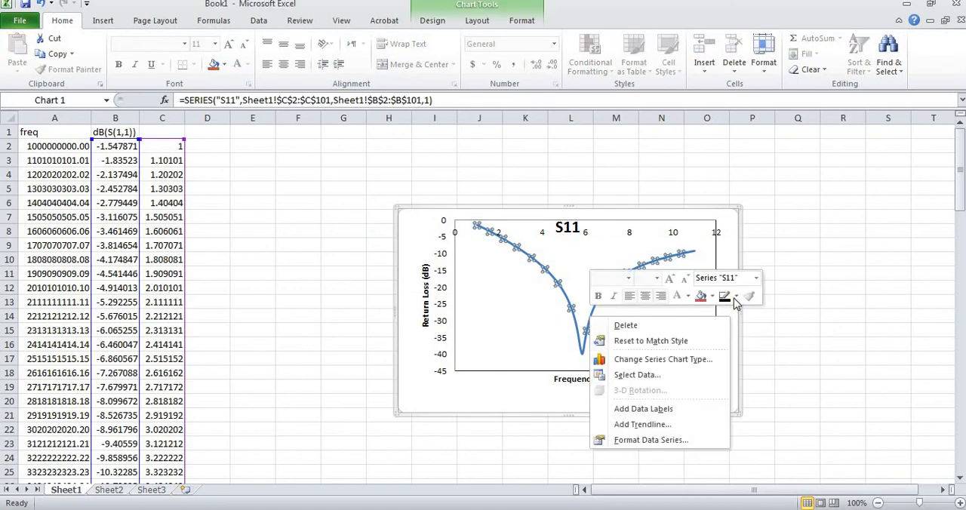
left_click(735, 297)
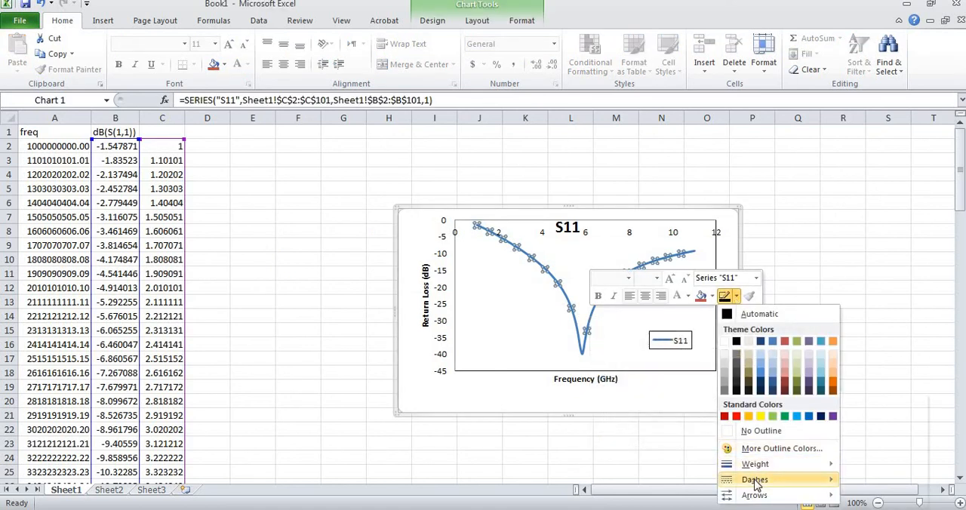
mouse_move(755, 482)
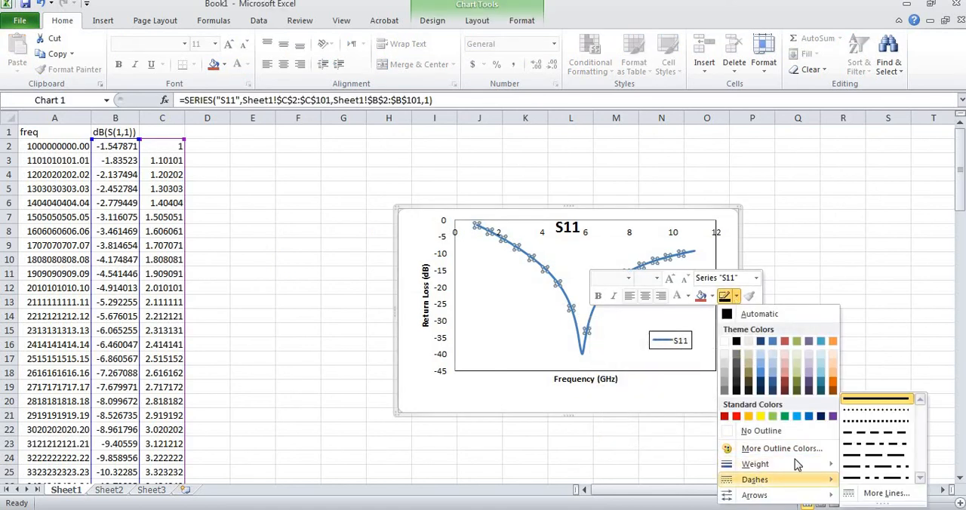
left_click(857, 421)
left_click(519, 340)
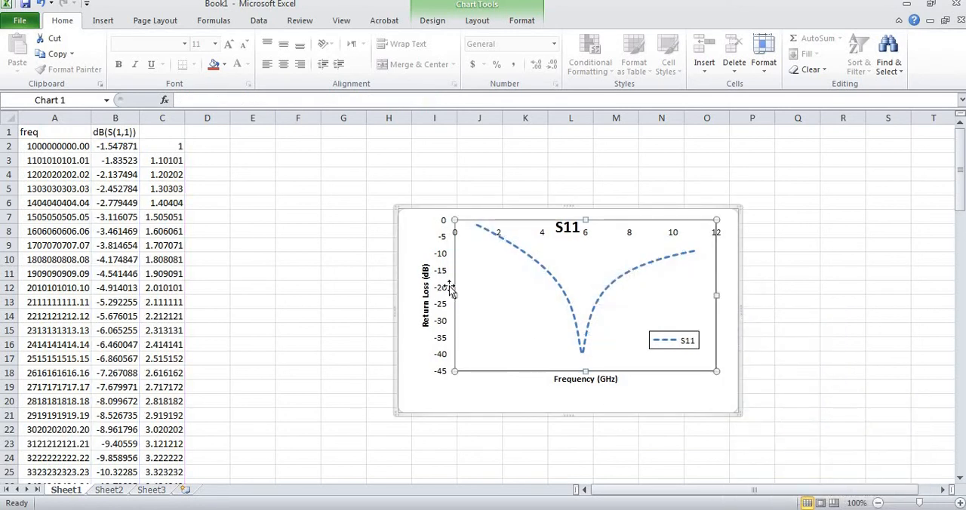
left_click(421, 230)
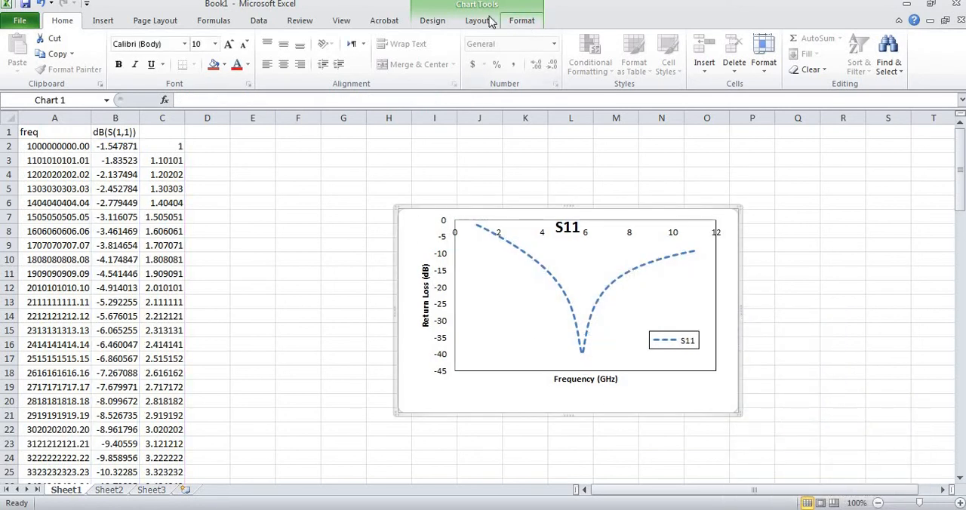
Draw a straight line about 3.84" long across the plot area from the −10 dB level to the opposite edge
left_click(103, 20)
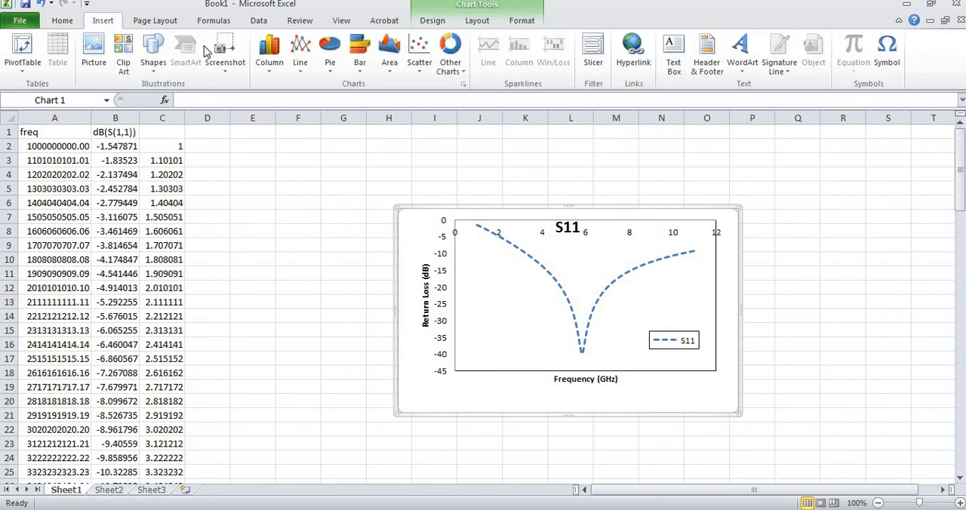
left_click(153, 49)
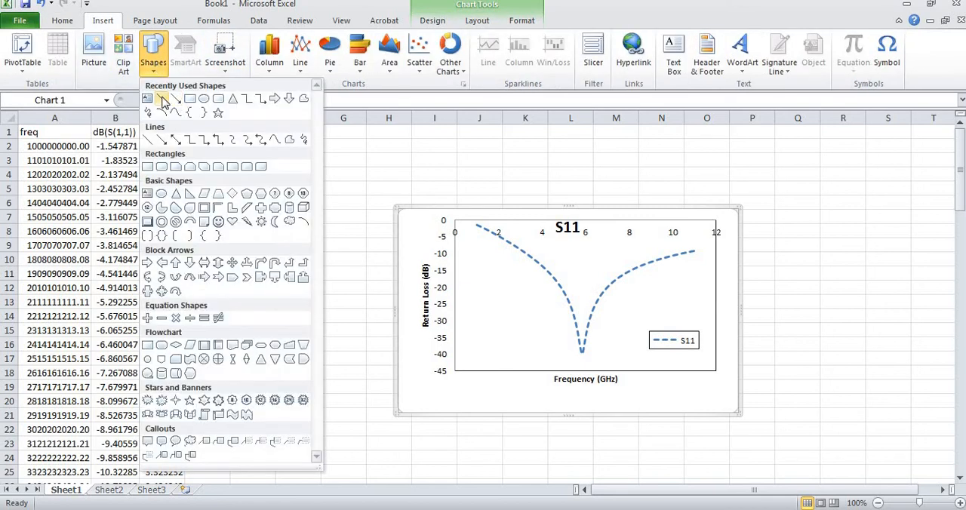
left_click(163, 99)
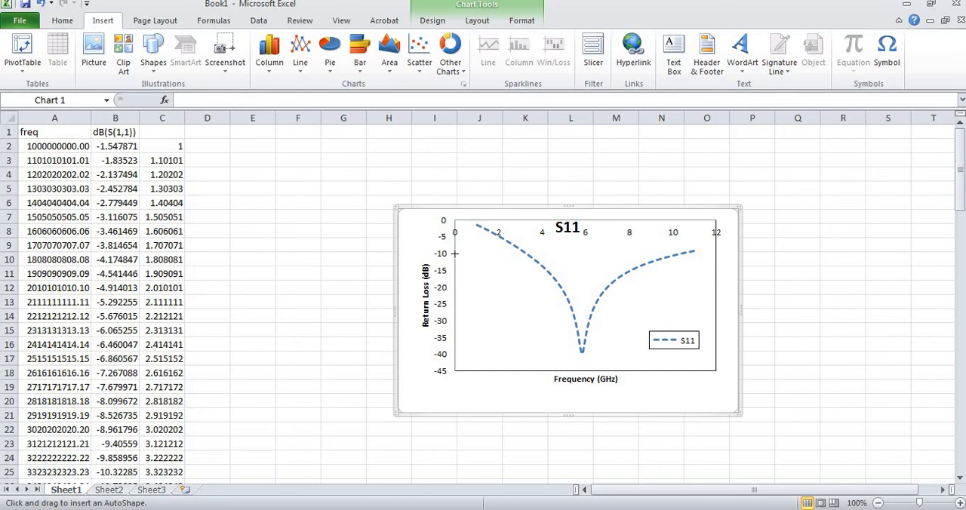
mouse_move(455, 254)
left_mouse_down()
mouse_move(625, 267)
mouse_move(699, 263)
mouse_move(716, 251)
left_mouse_up()
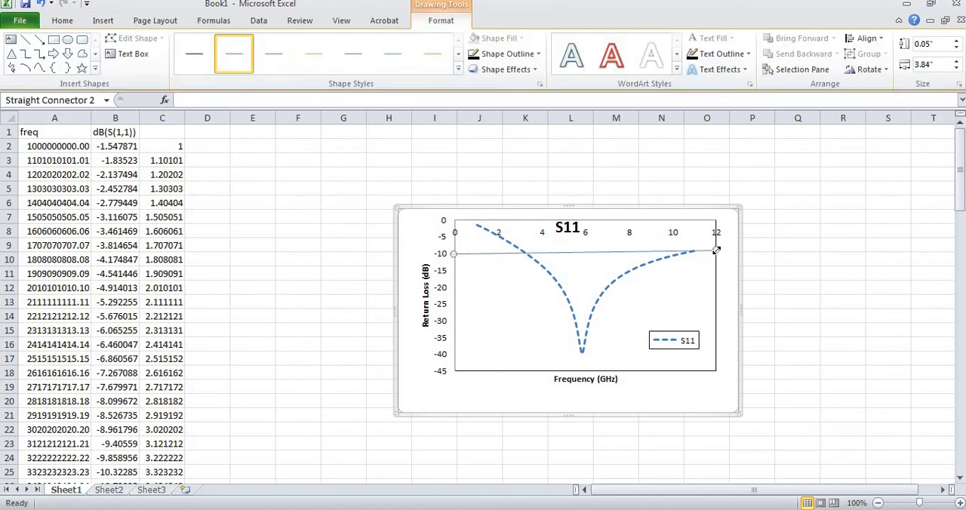
Apply the thicker black preset shape style to the reference line and set its outline colour to Automatic
left_click(457, 66)
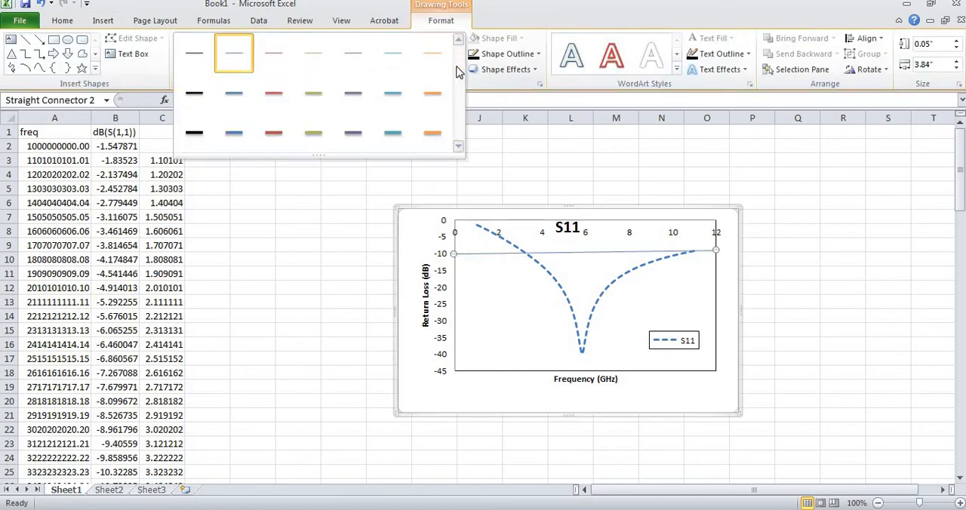
left_click(195, 92)
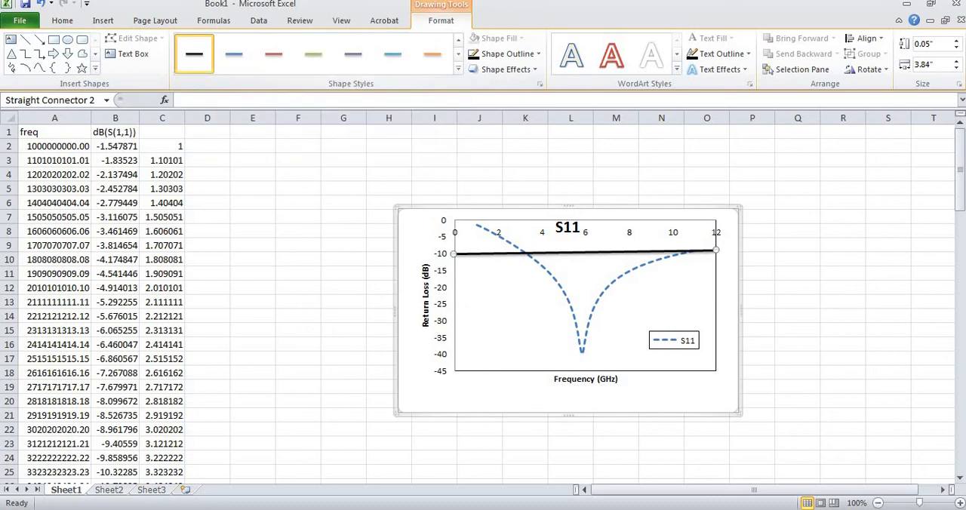
left_click(540, 57)
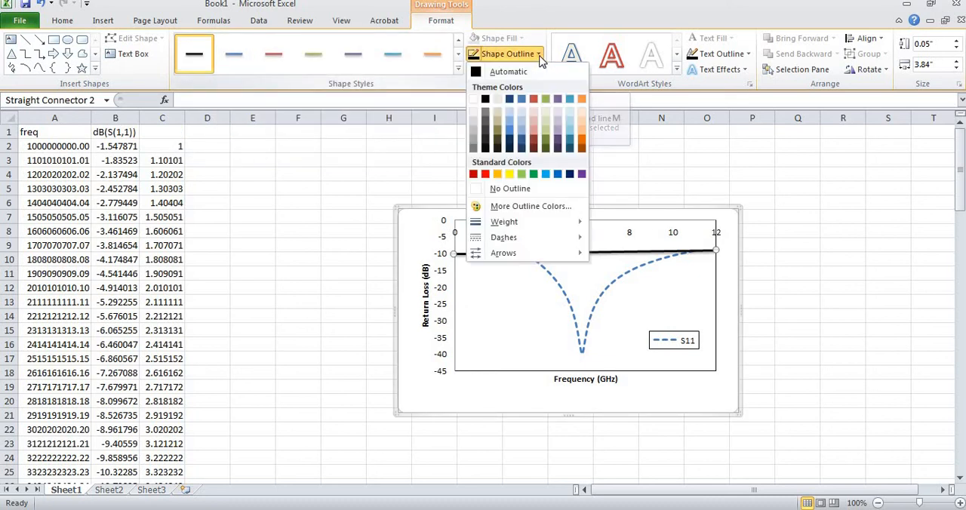
left_click(476, 72)
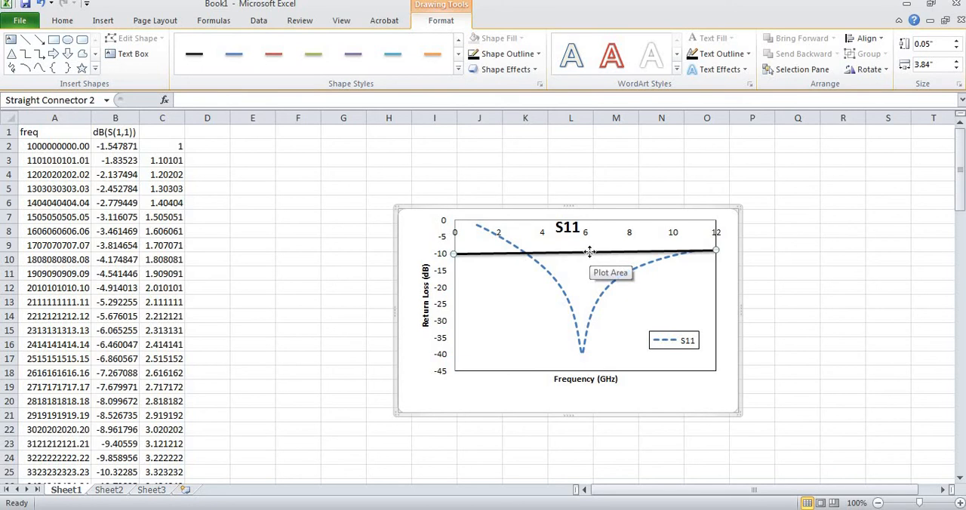
Change the black reference line's outline to a dashed pattern
right_click(589, 251)
left_click(737, 231)
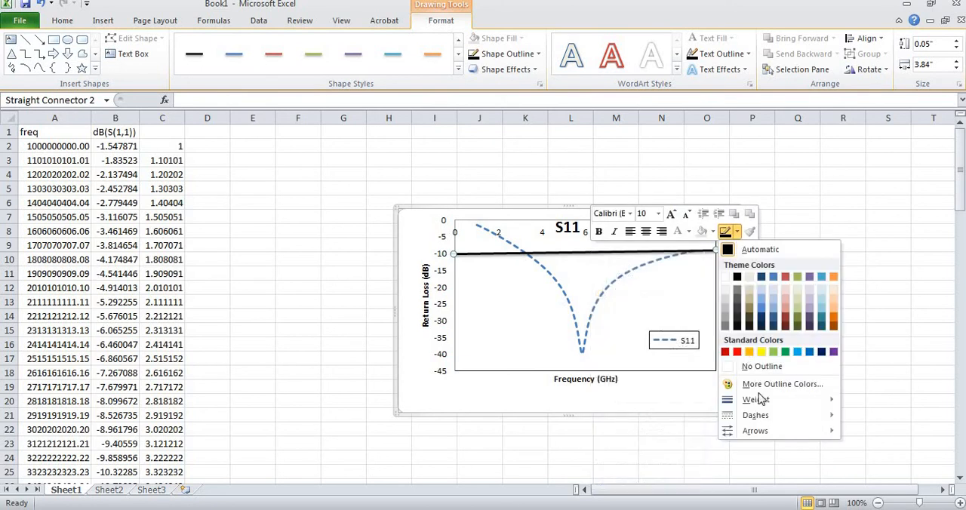
mouse_move(758, 420)
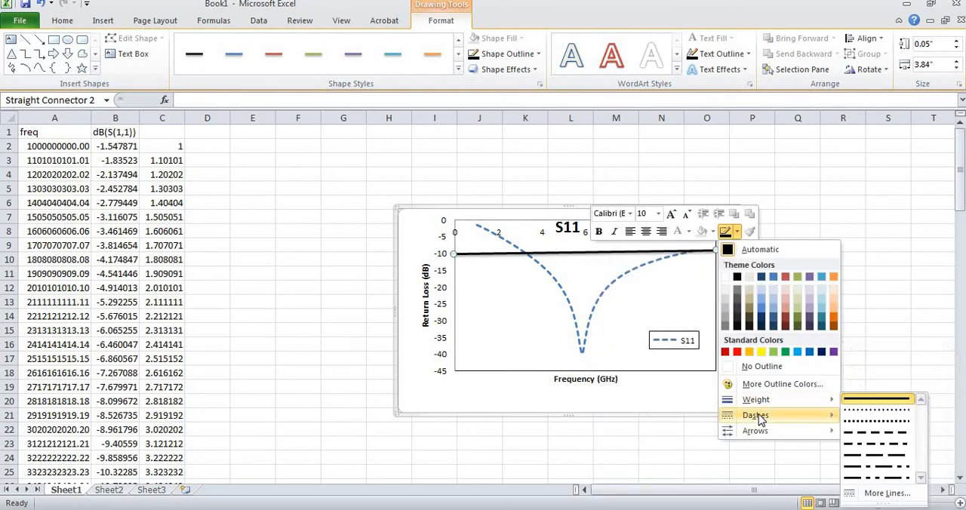
left_click(875, 433)
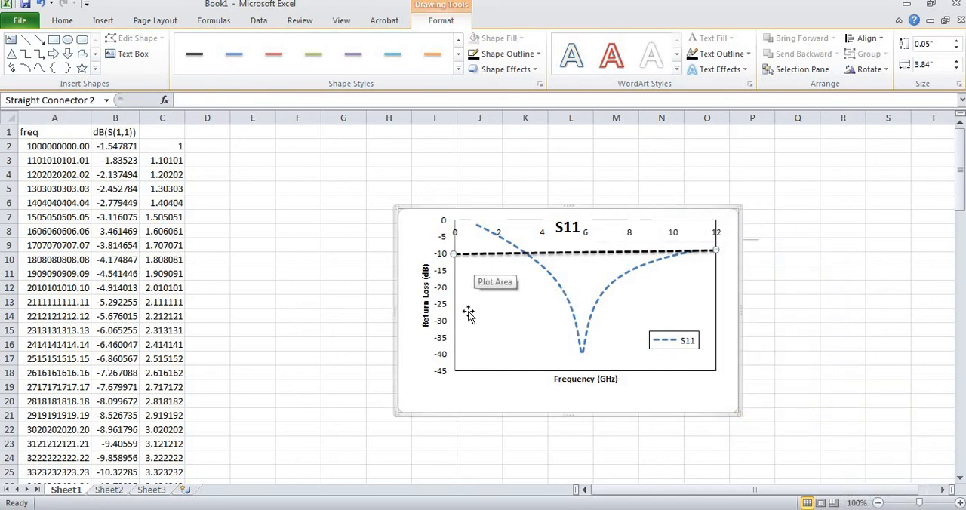
Open the horizontal frequency axis formatting and set the position of its axis labels to Low
double_click(540, 234)
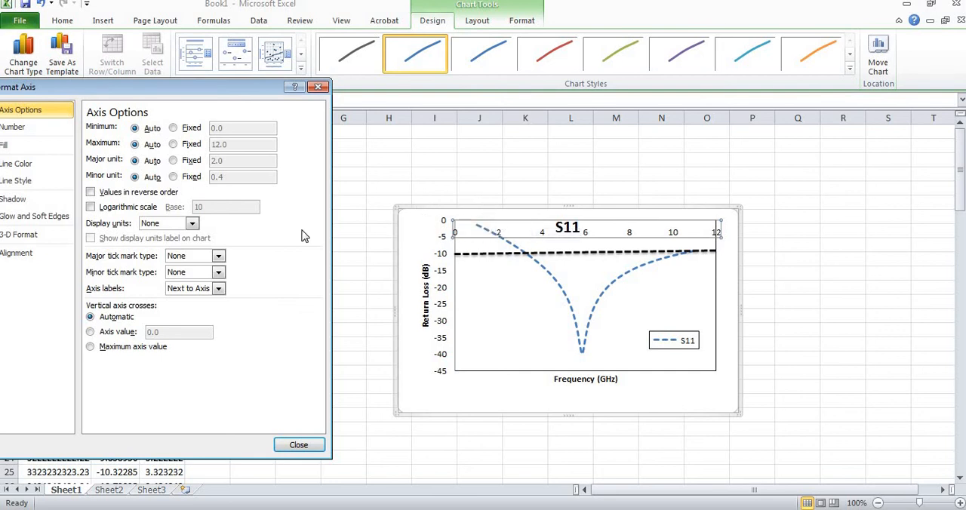
left_click(218, 290)
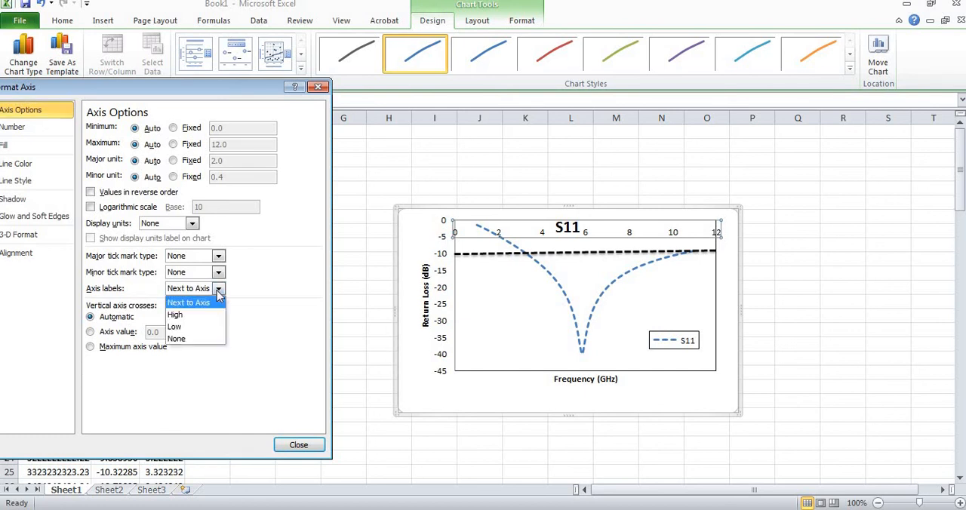
left_click(185, 327)
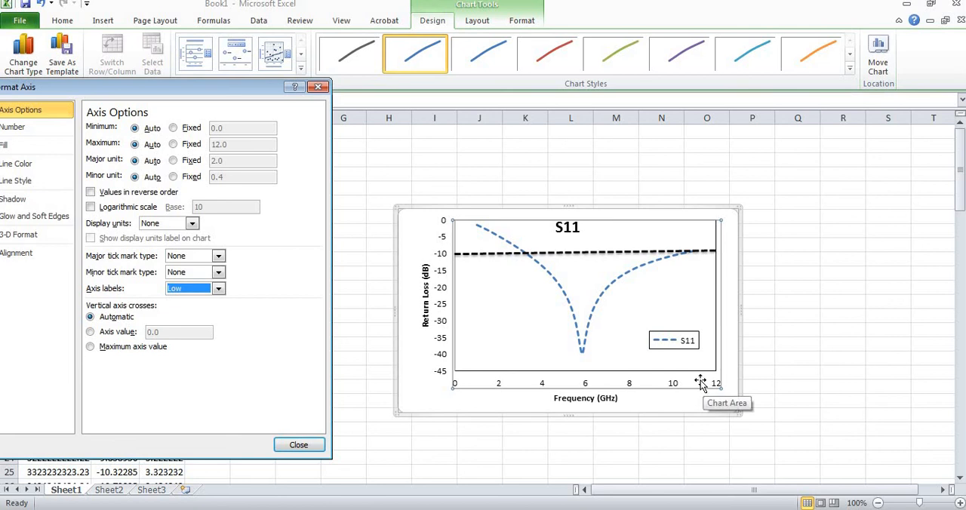
Fix the frequency axis at minimum 1.0, maximum 11.0 and major unit 1.0, and close the axis formatting
left_click(175, 144)
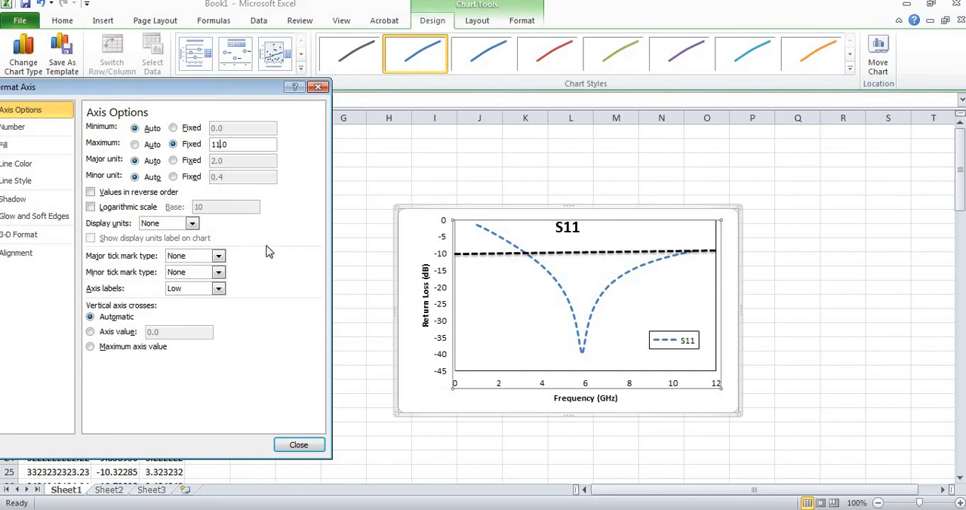
left_click(174, 129)
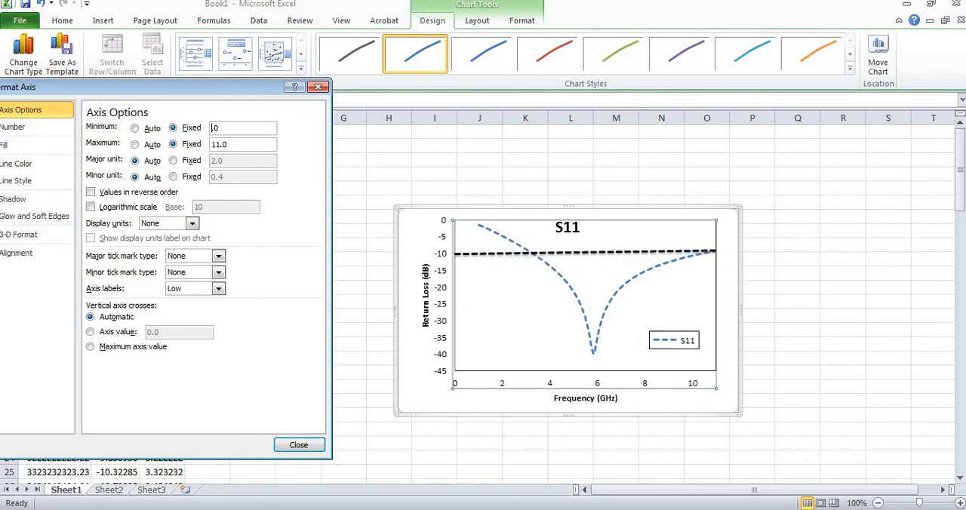
left_click(174, 161)
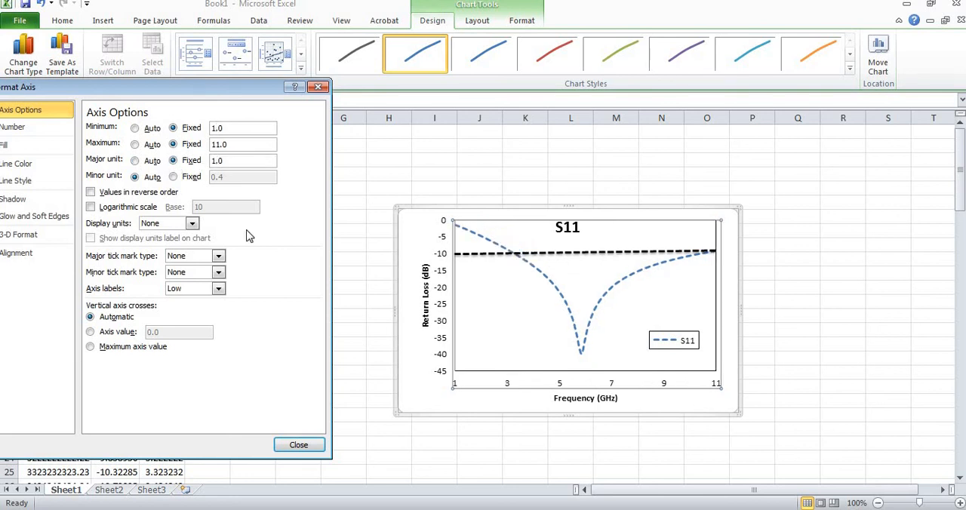
left_click(301, 445)
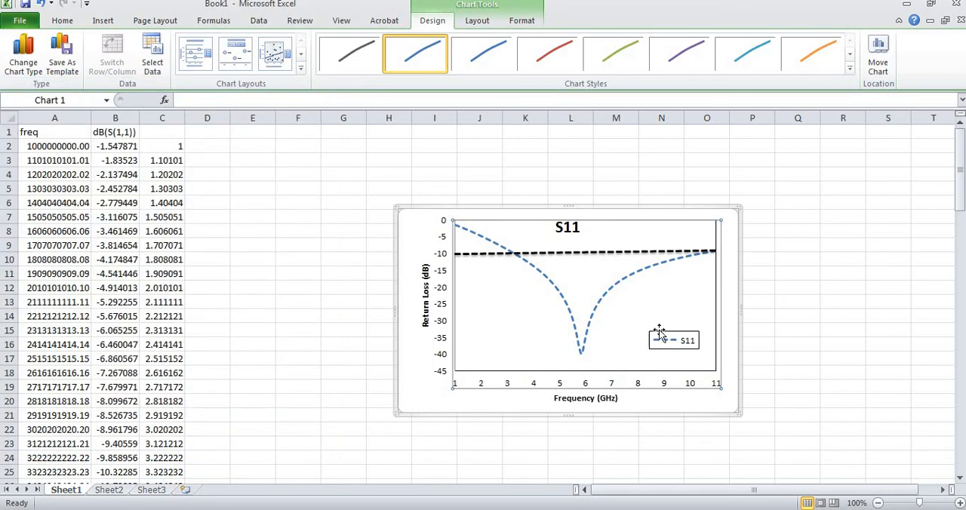
Delete the "S11" title from the chart
left_click(569, 229)
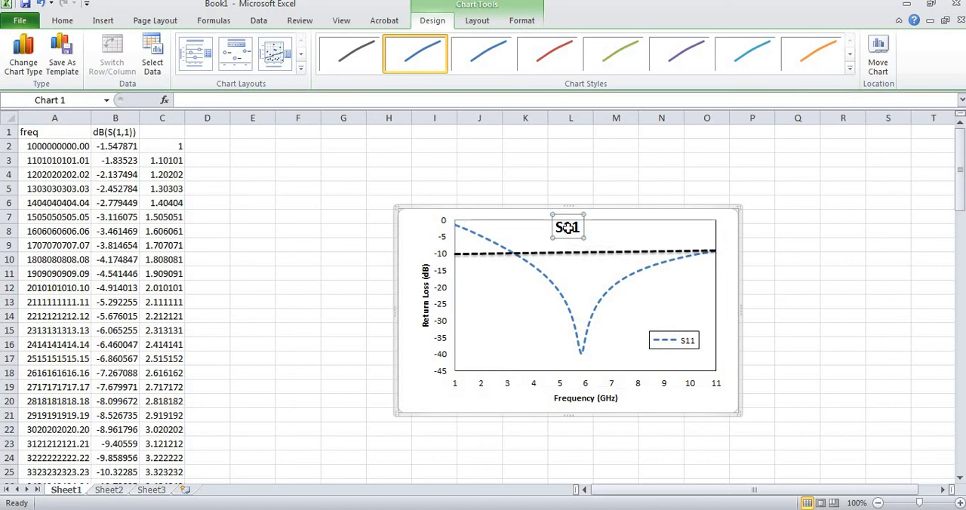
key("Delete")
key("ctrl+z")
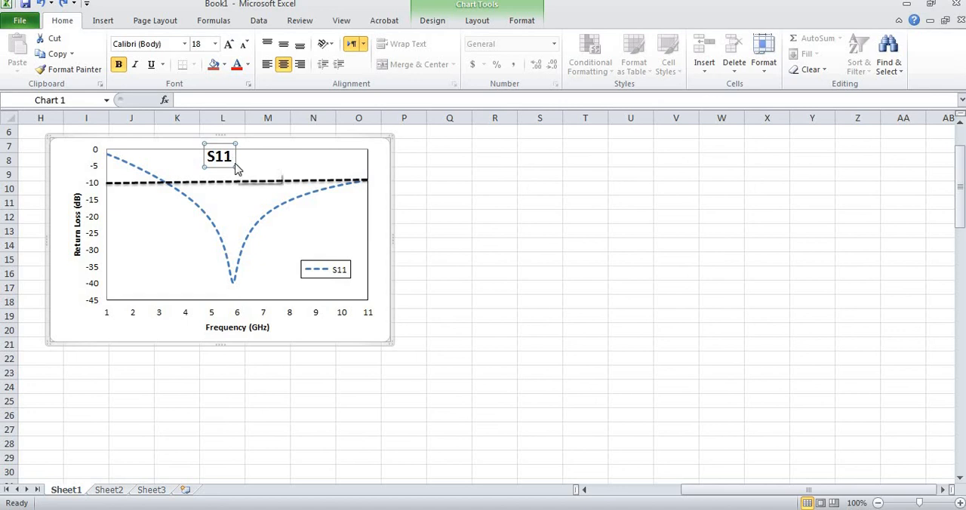
key("Delete")
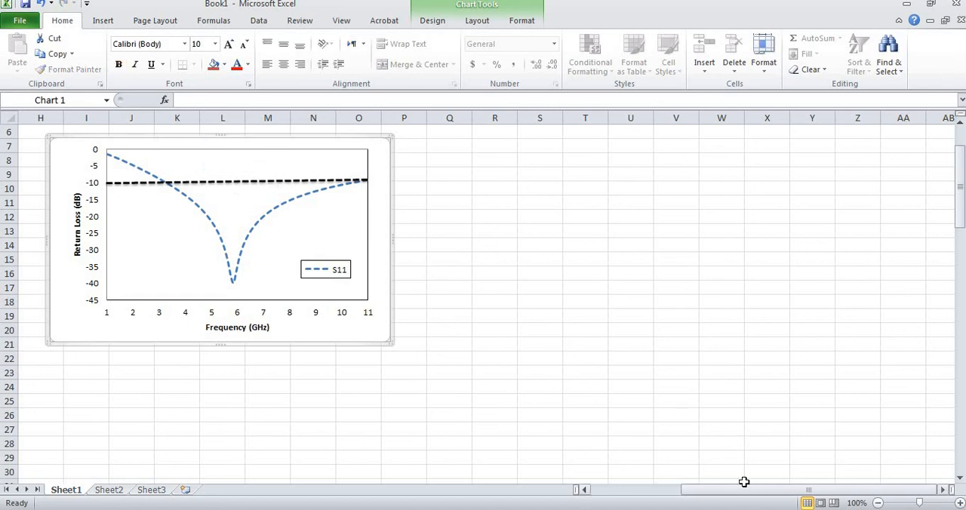
left_click_drag(744, 491, 674, 490)
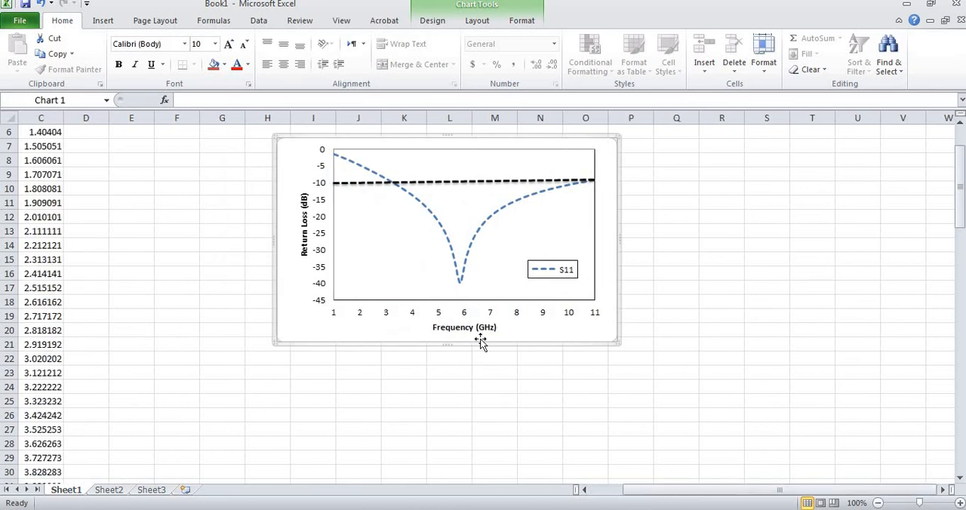